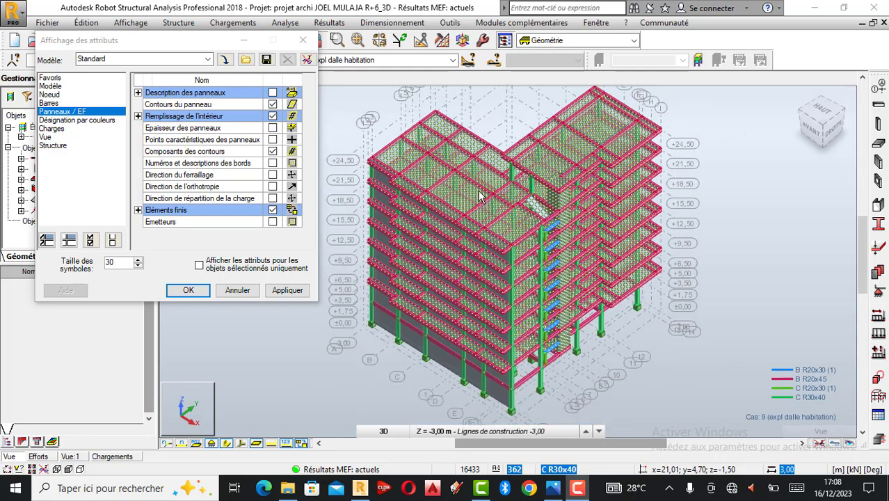
- Examine the multi-storey building model from its front and right sides with 3D Rotation
scroll(450, 203, up, 1)
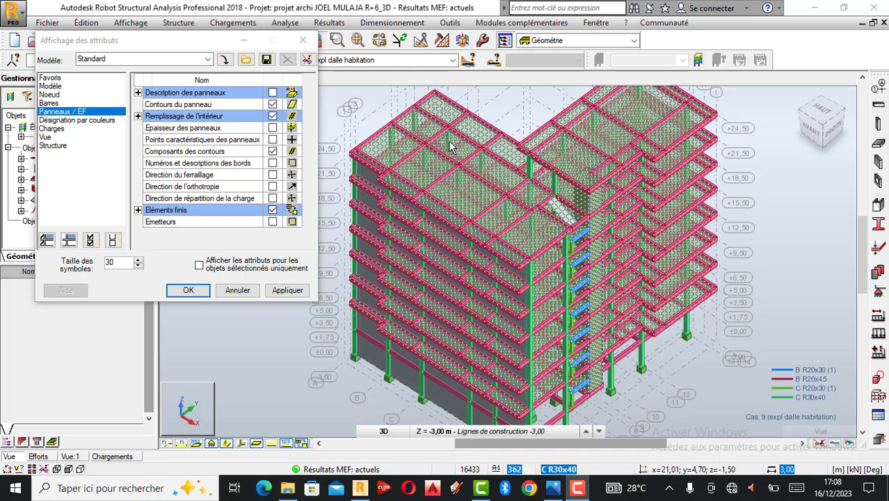
scroll(451, 147, down, 1)
scroll(470, 134, up, 1)
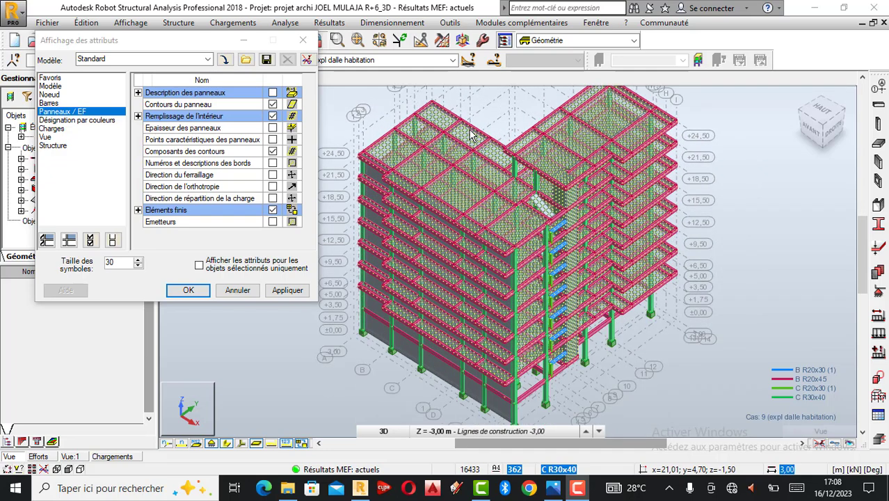
right_click(762, 174)
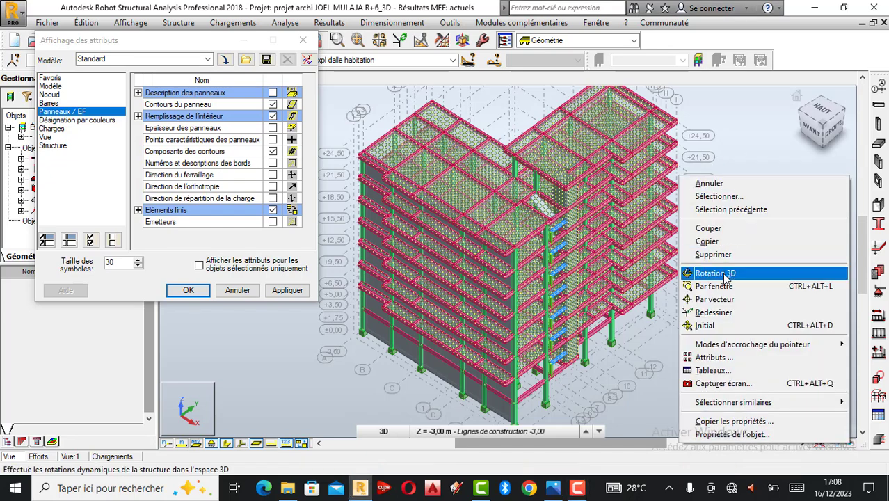
click(722, 273)
drag(657, 228, 506, 238)
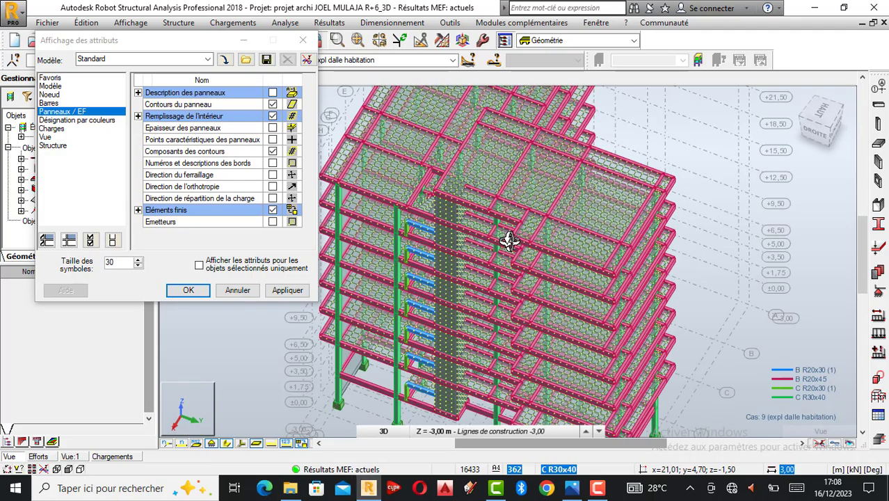
scroll(529, 224, down, 1)
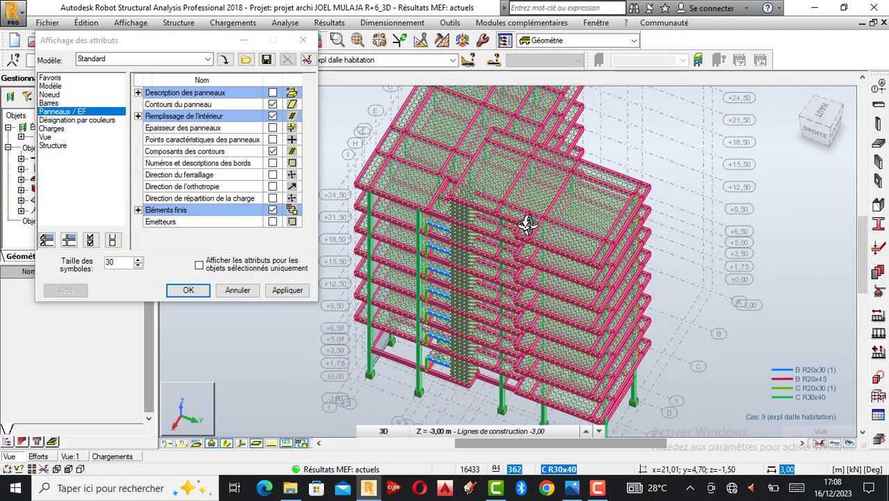
scroll(522, 221, up, 2)
drag(501, 226, 525, 177)
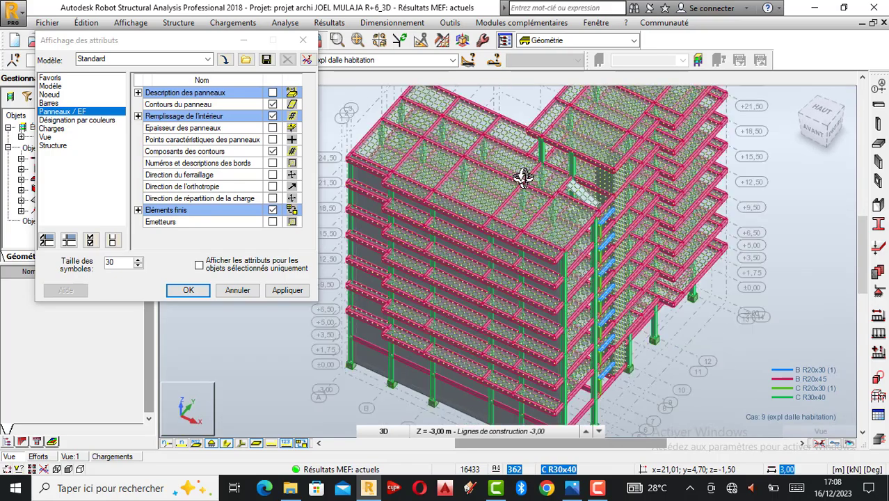
scroll(526, 177, down, 1)
scroll(525, 185, up, 1)
scroll(526, 191, down, 1)
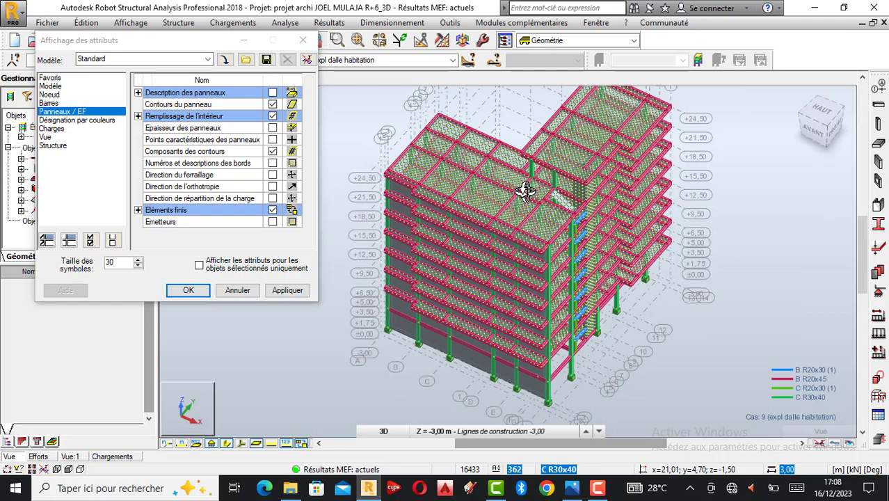
scroll(525, 191, up, 1)
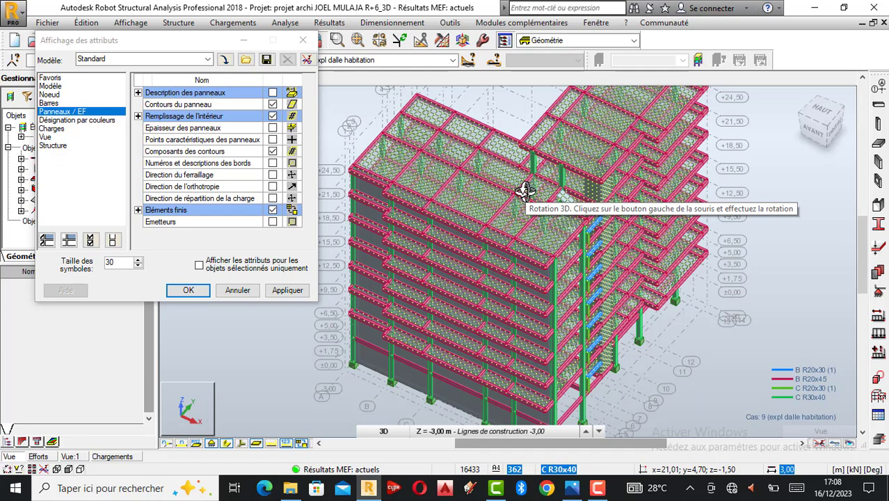
- Inspect the meshed roof slabs, balconies and stair core from the building's front corner
drag(526, 191, 527, 191)
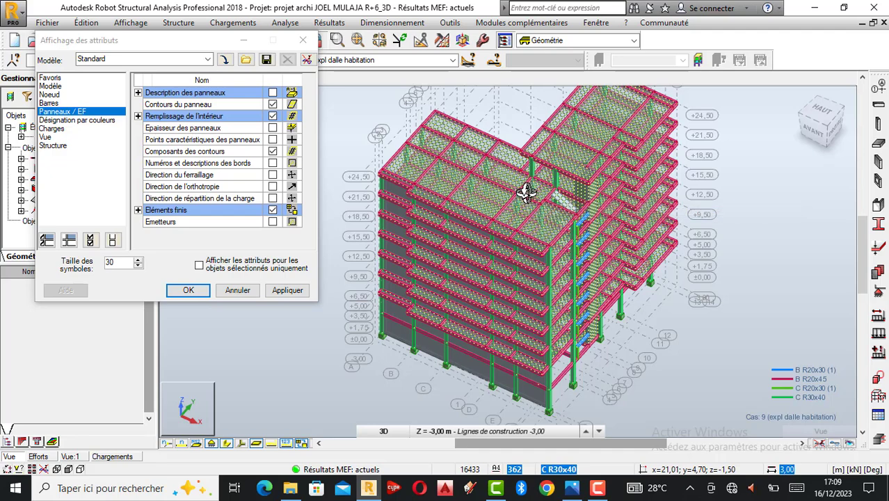
scroll(527, 192, up, 2)
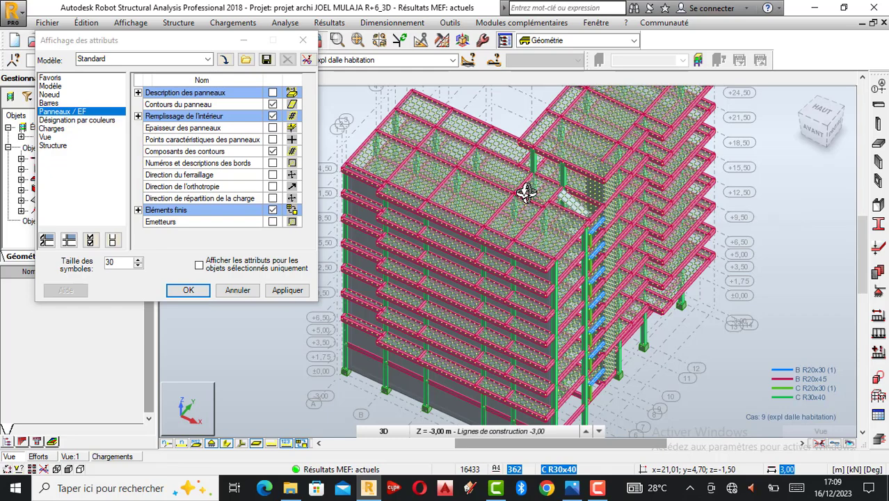
drag(527, 193, 513, 190)
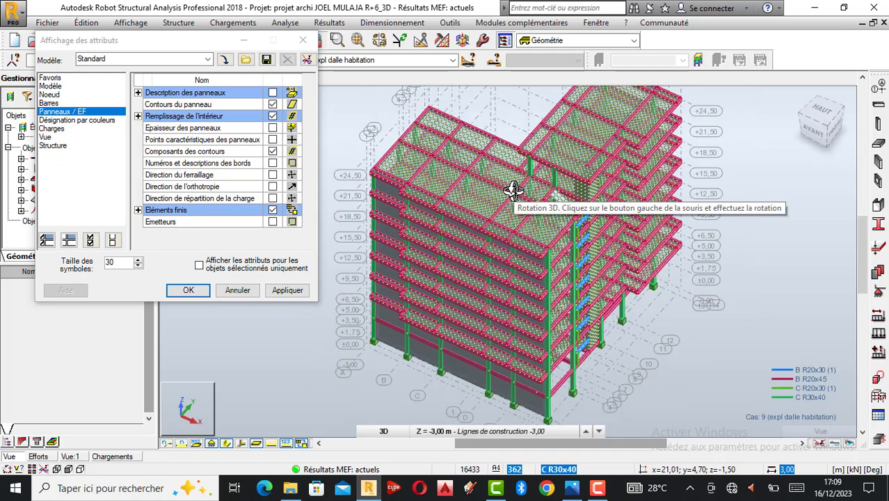
drag(513, 188, 527, 174)
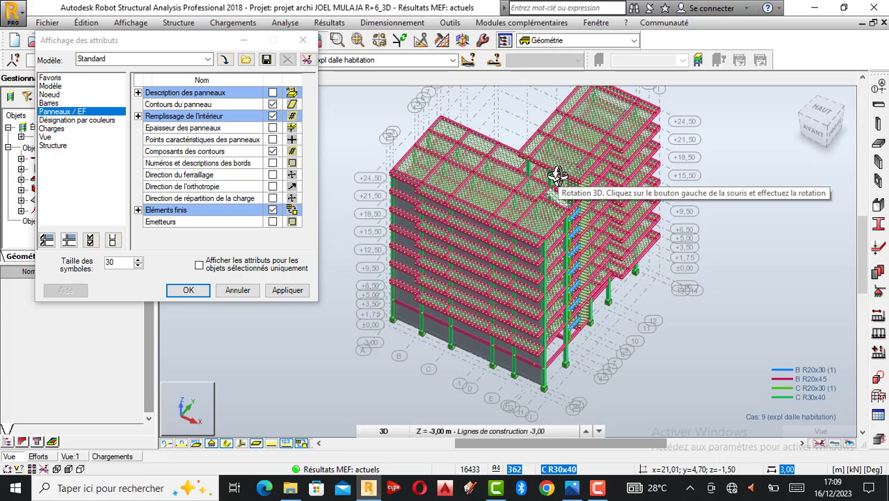
scroll(553, 178, up, 2)
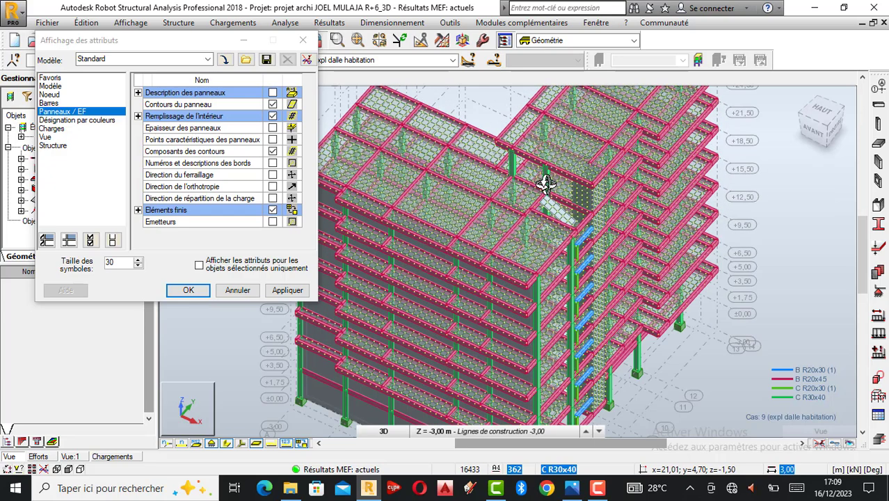
scroll(543, 186, down, 1)
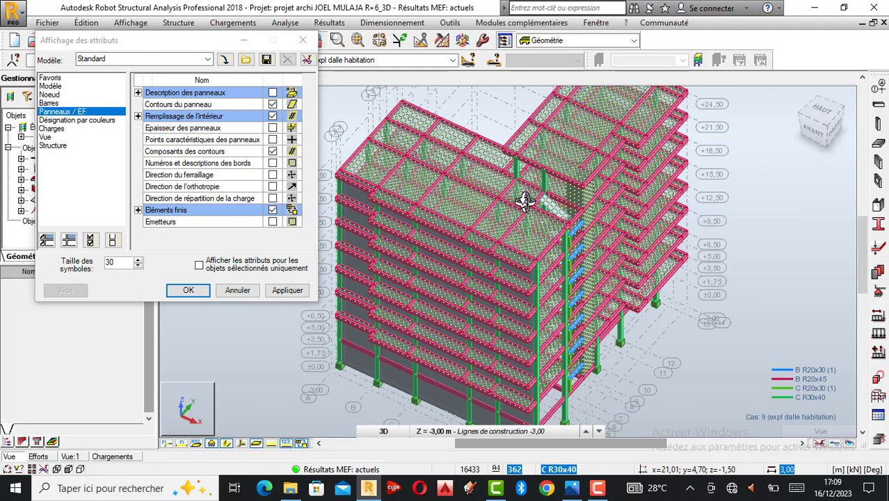
scroll(523, 201, up, 1)
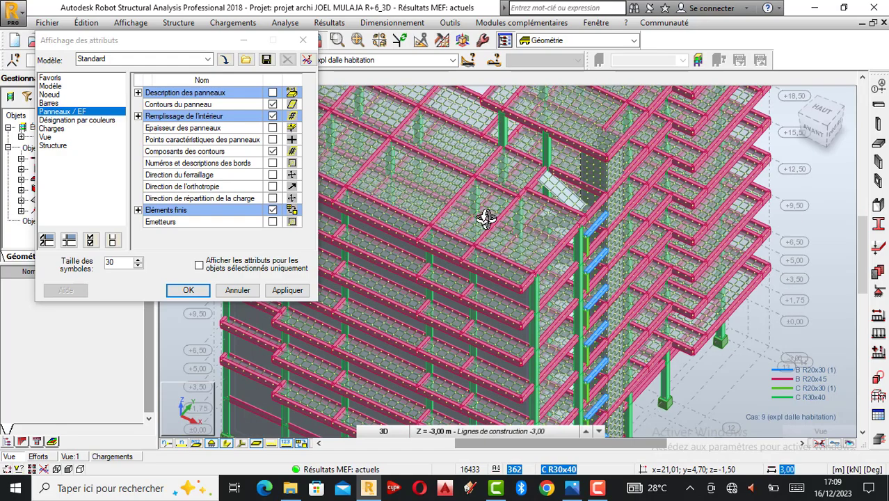
scroll(486, 219, down, 1)
scroll(486, 219, down, 1)
drag(588, 225, 606, 223)
mouse_move(608, 223)
shift+middle_down()
mouse_move(557, 222)
mouse_move(599, 222)
shift+middle_up()
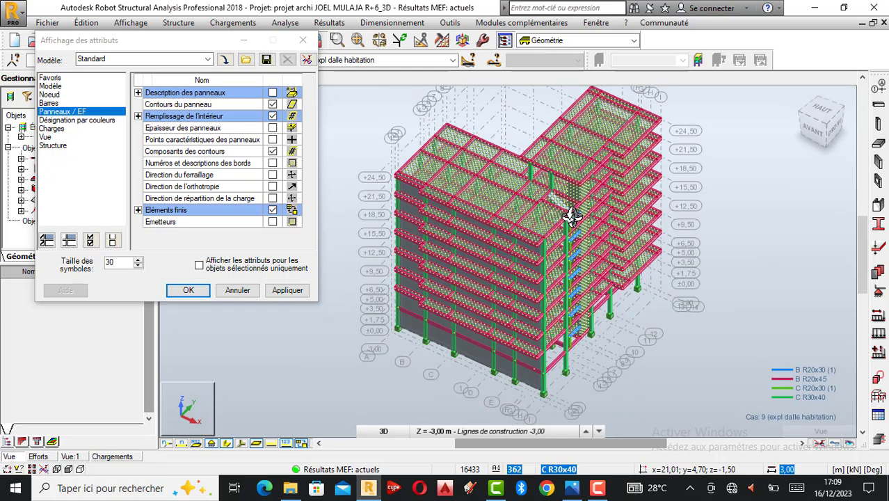
scroll(563, 213, up, 1)
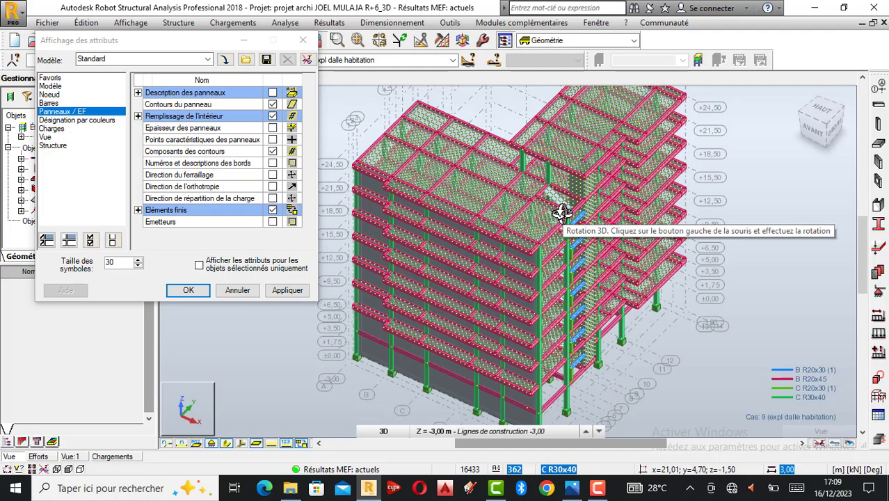
scroll(557, 206, down, 3)
- Rotate the structure to examine its left and rear sides, including the L-shaped roof, floor slabs and ground-level columns
mouse_move(631, 243)
mouse_down()
mouse_move(512, 250)
mouse_move(484, 193)
mouse_move(694, 250)
mouse_move(604, 259)
mouse_move(563, 237)
mouse_move(635, 237)
mouse_up()
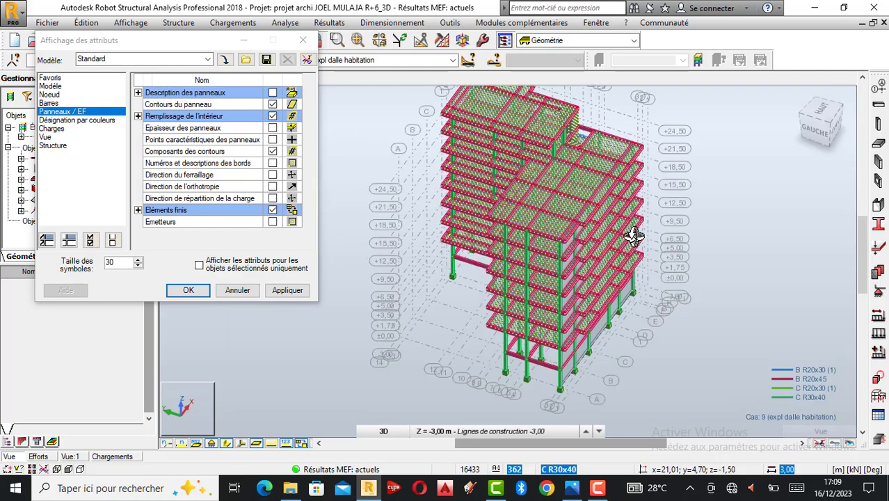
scroll(653, 299, down, 1)
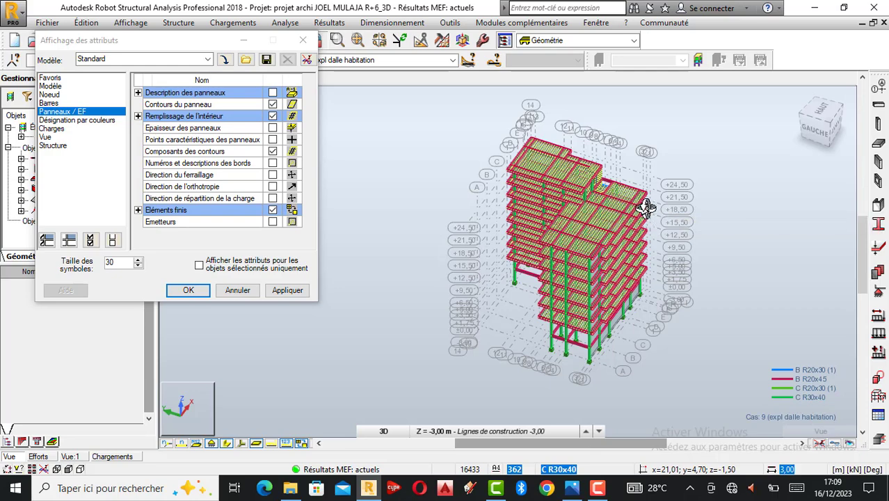
scroll(645, 203, up, 1)
scroll(608, 206, down, 1)
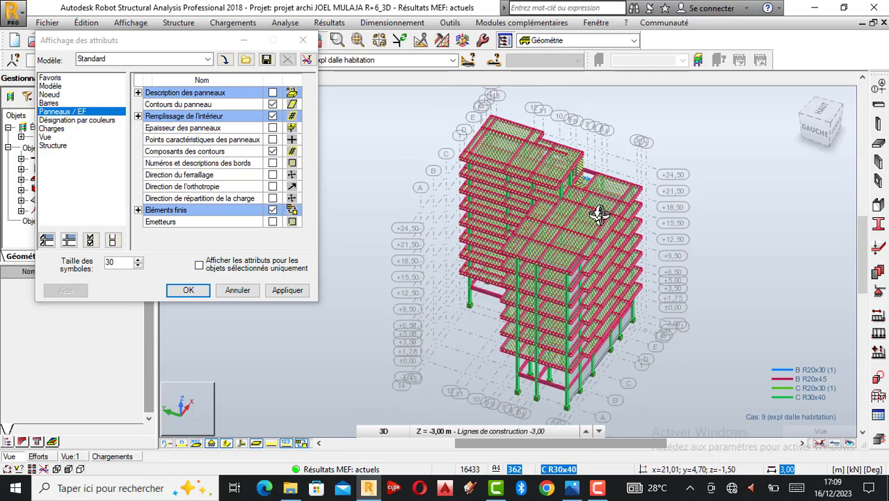
shift+middle_drag(599, 234, 625, 240)
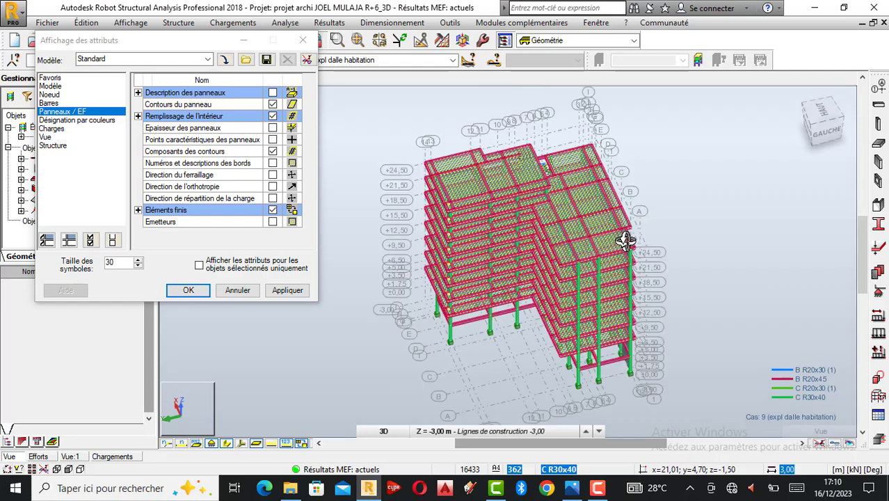
scroll(577, 213, up, 1)
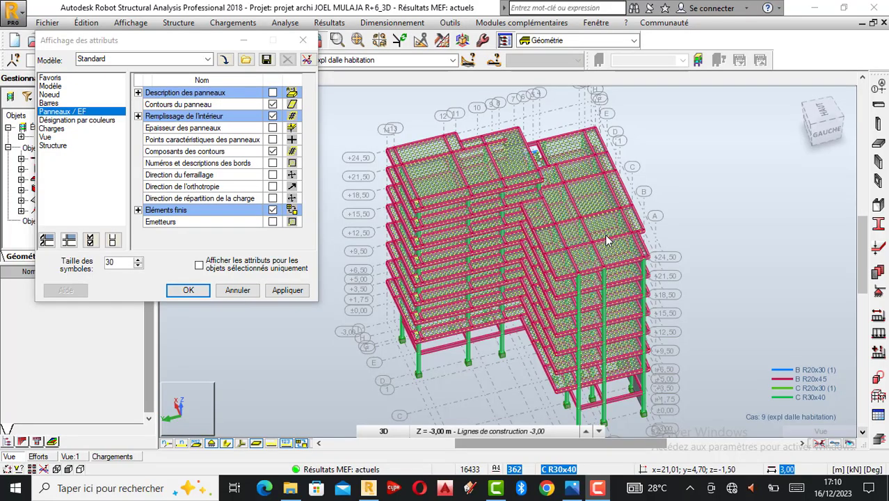
shift+middle_drag(473, 182, 496, 258)
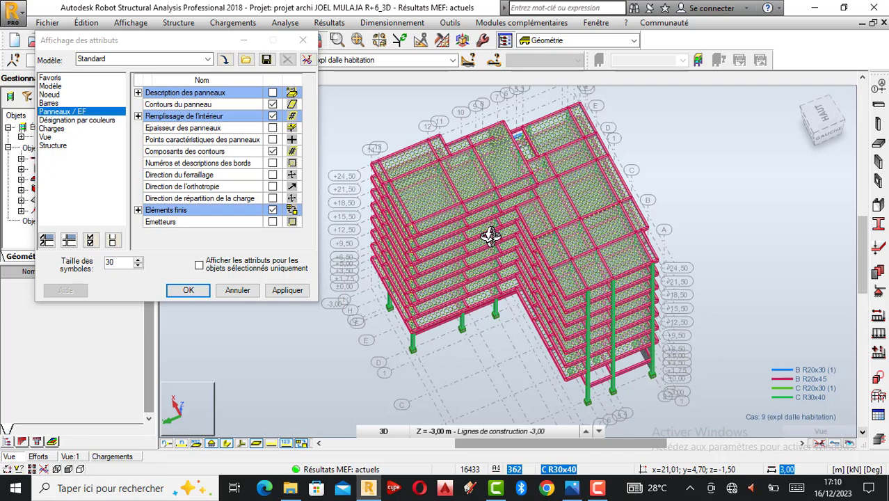
scroll(512, 250, up, 1)
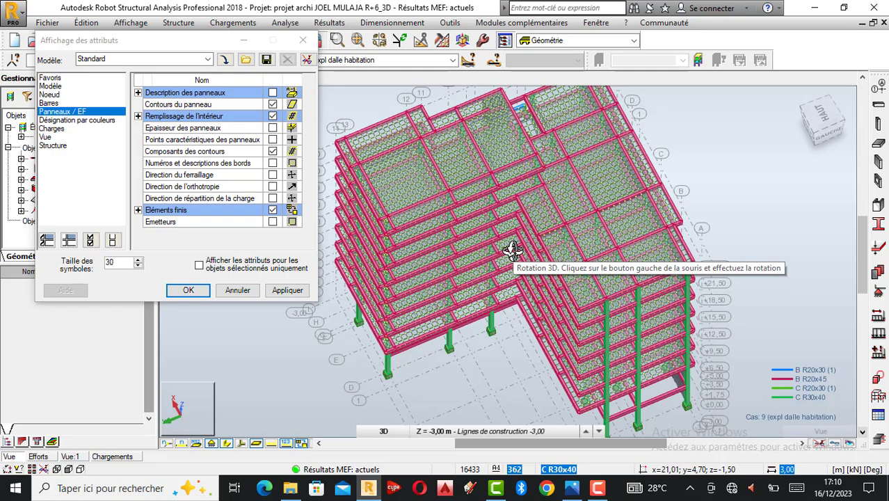
scroll(513, 251, down, 1)
drag(522, 242, 523, 190)
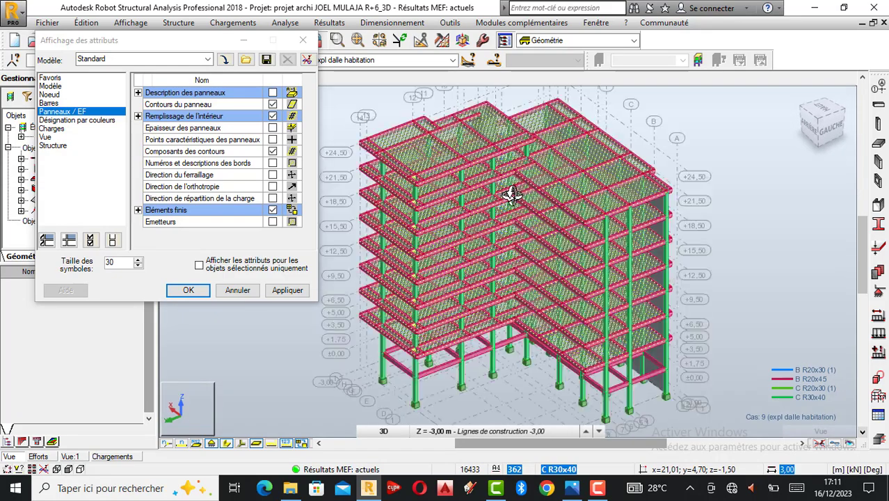
scroll(494, 234, up, 1)
mouse_move(510, 228)
mouse_down()
mouse_move(512, 251)
mouse_move(482, 234)
mouse_move(487, 226)
mouse_move(502, 235)
mouse_move(480, 233)
mouse_move(526, 235)
mouse_move(512, 224)
mouse_move(501, 231)
mouse_move(508, 252)
mouse_move(513, 216)
mouse_move(517, 224)
mouse_move(503, 218)
mouse_move(502, 234)
mouse_up()
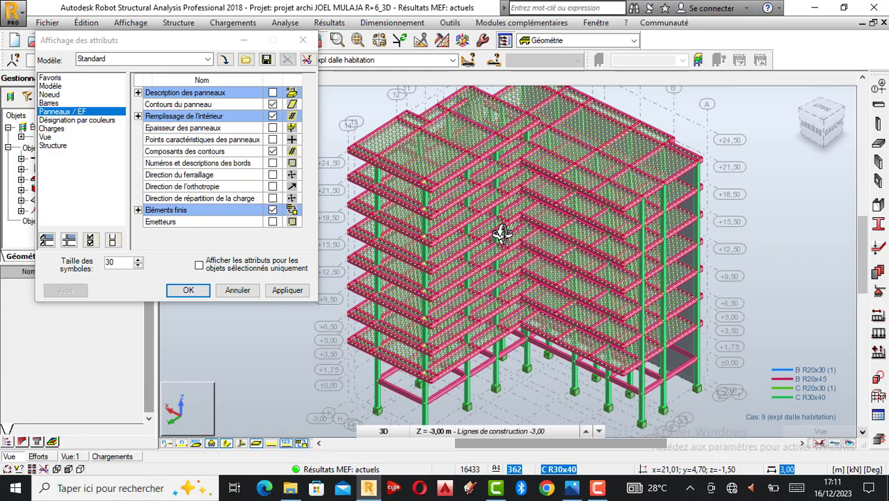
click(575, 486)
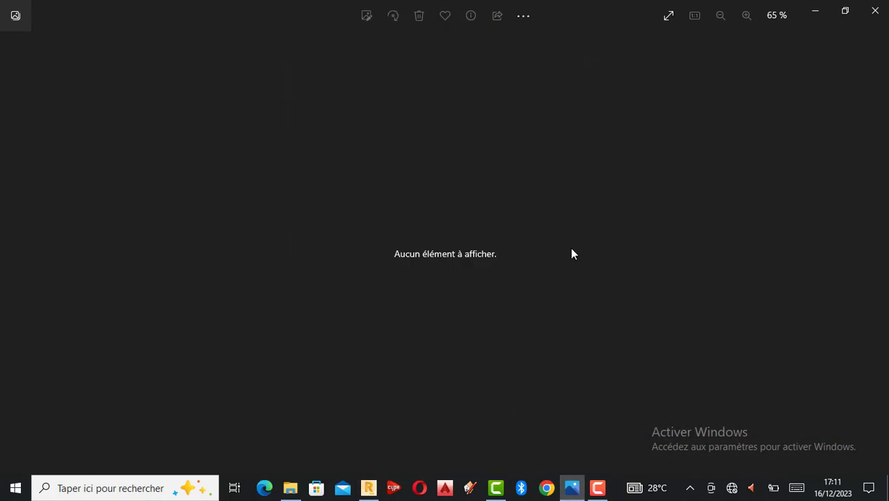
click(875, 11)
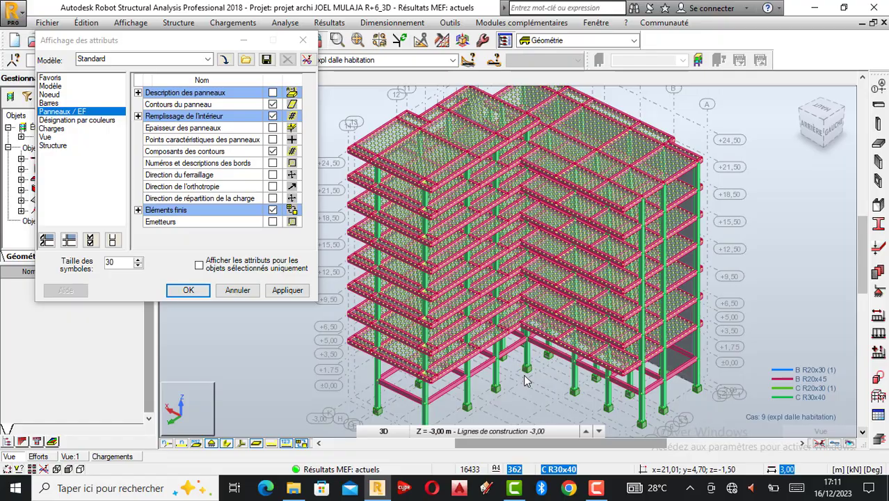
click(515, 430)
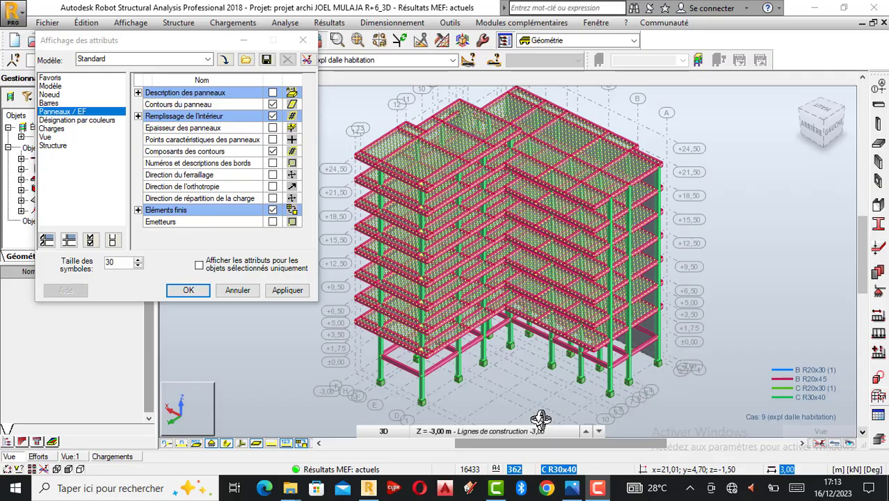
- Switch to the photo viewer and look through the pictures of the printed Robot Structural Analysis tutorial books
click(572, 488)
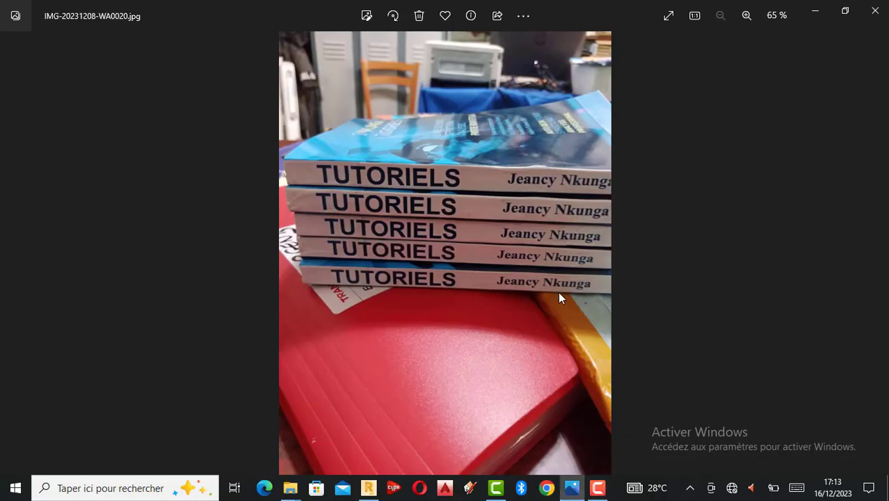
key(Right)
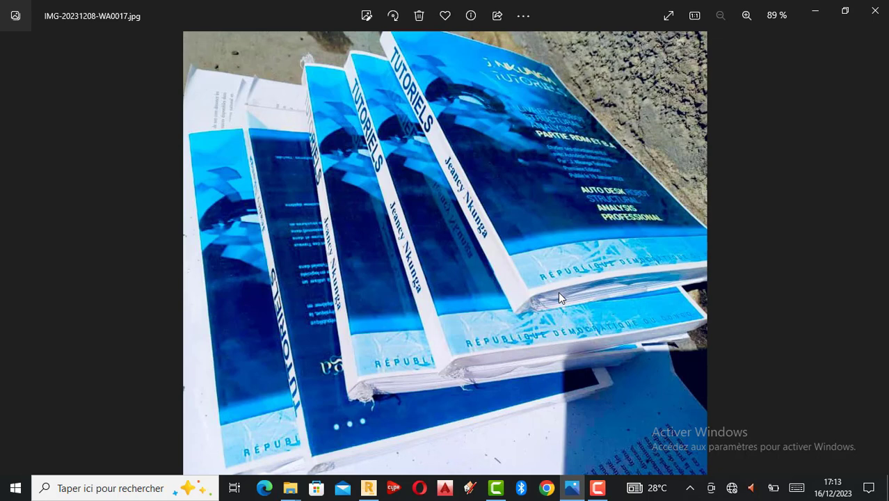
key(Right)
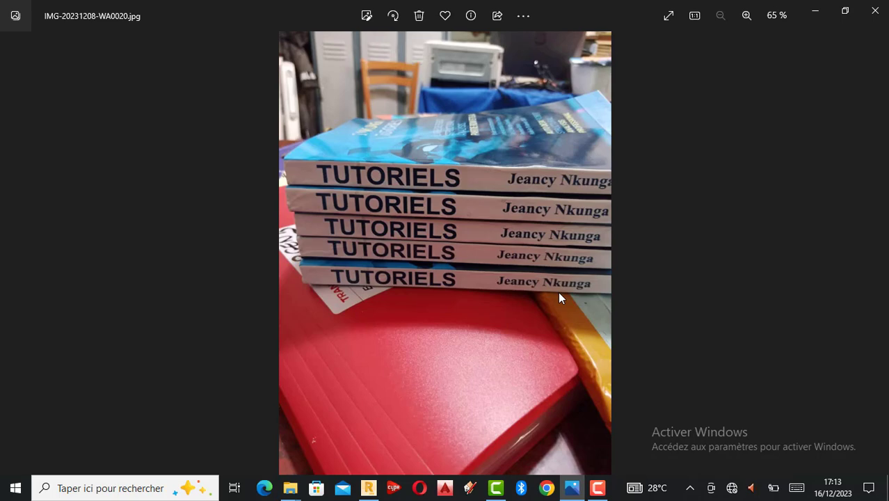
key(Right)
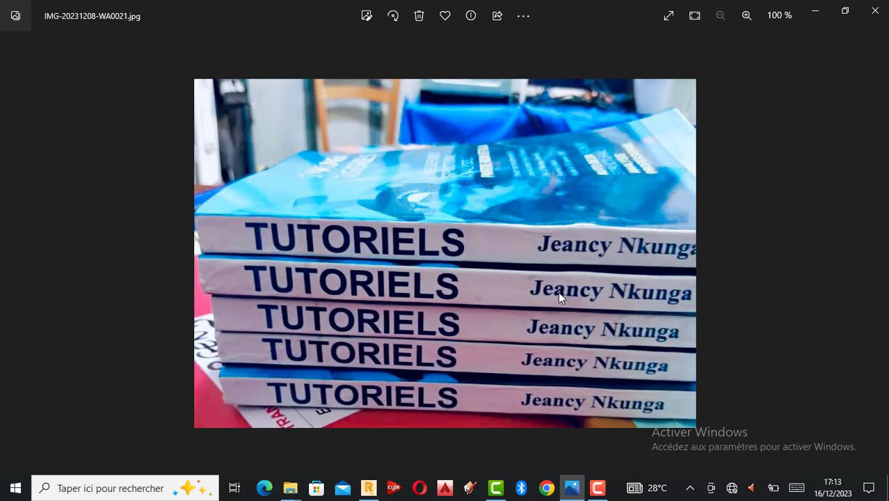
key(Left)
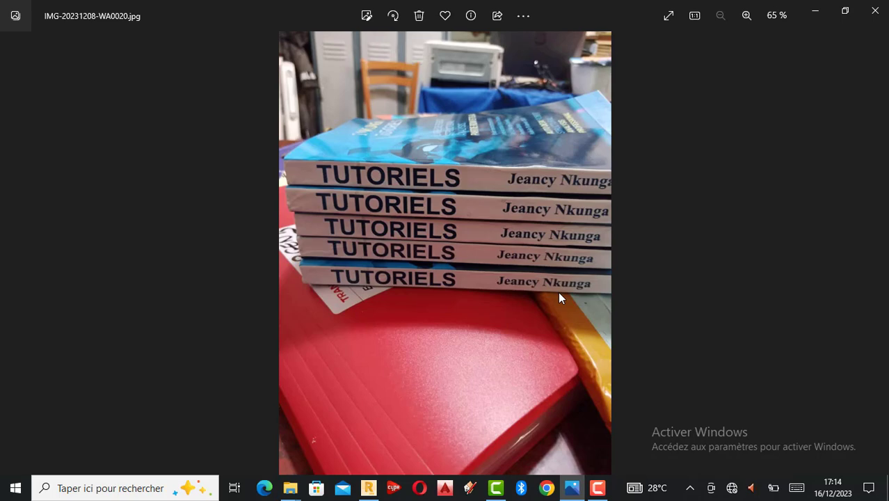
key(Left)
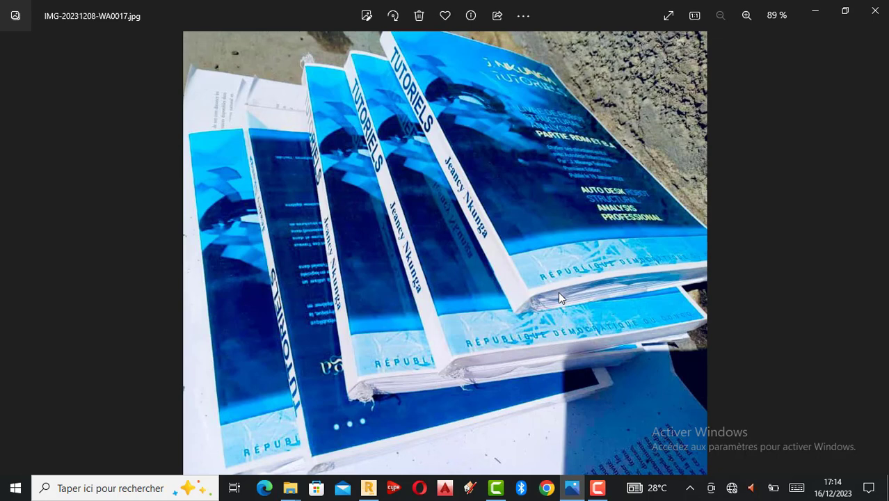
- Switch from the book photos to Robot Structural Analysis, tilt the building to view its roof, and close the attribute display dialog
key(Right)
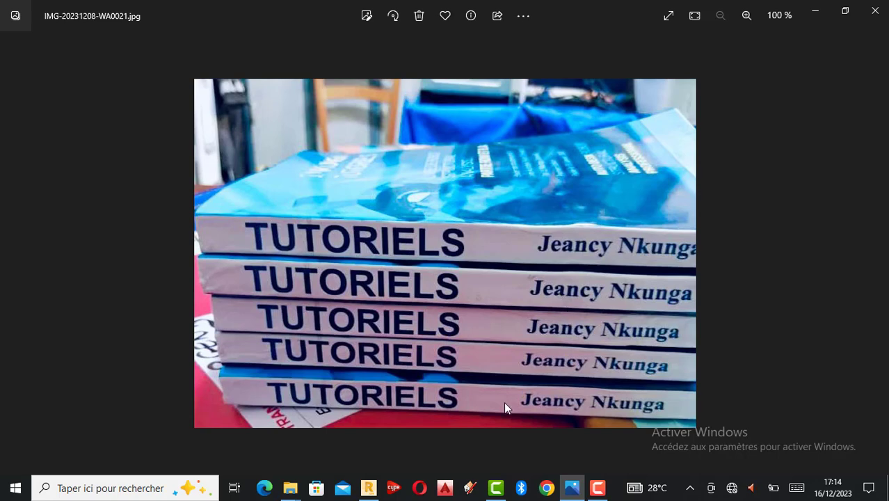
click(369, 490)
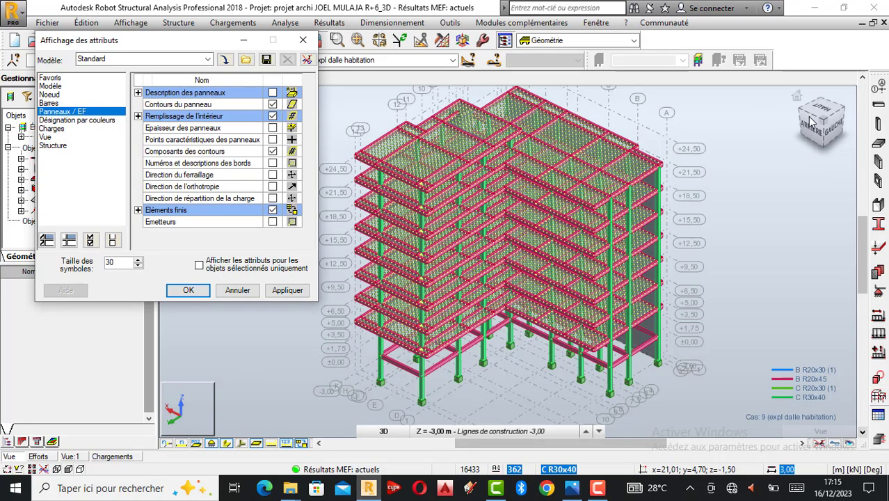
drag(727, 179, 734, 195)
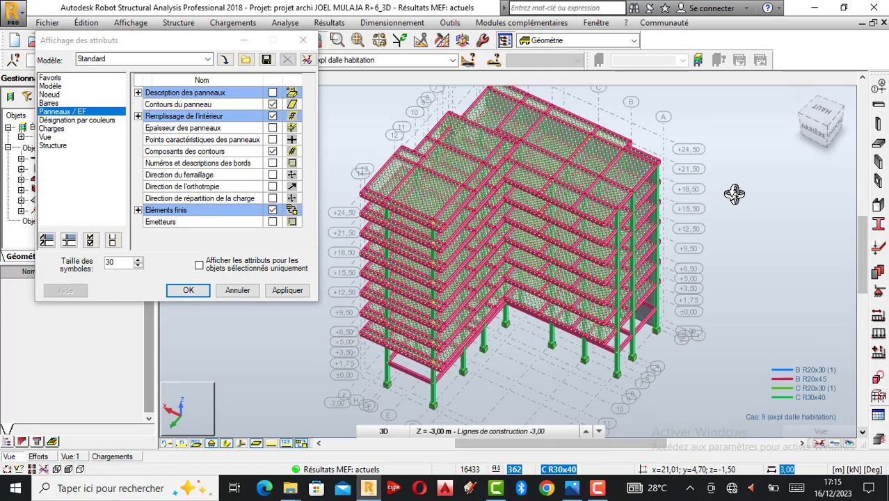
drag(531, 244, 508, 247)
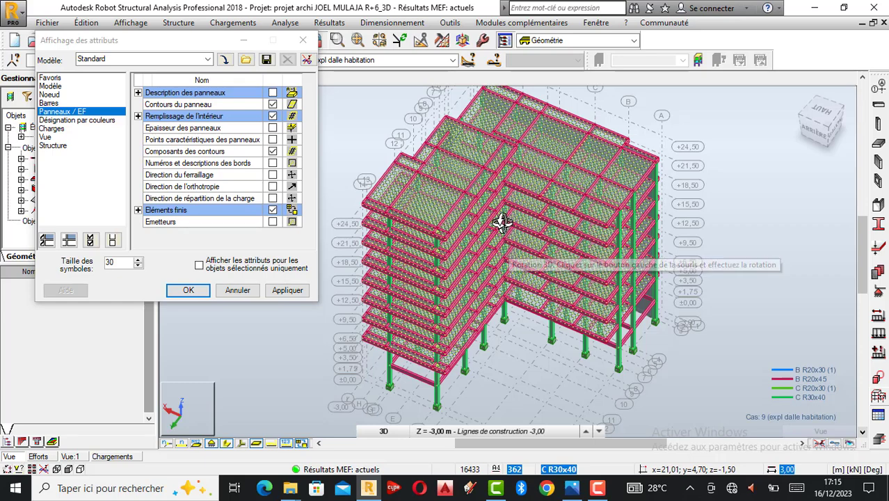
drag(503, 223, 502, 224)
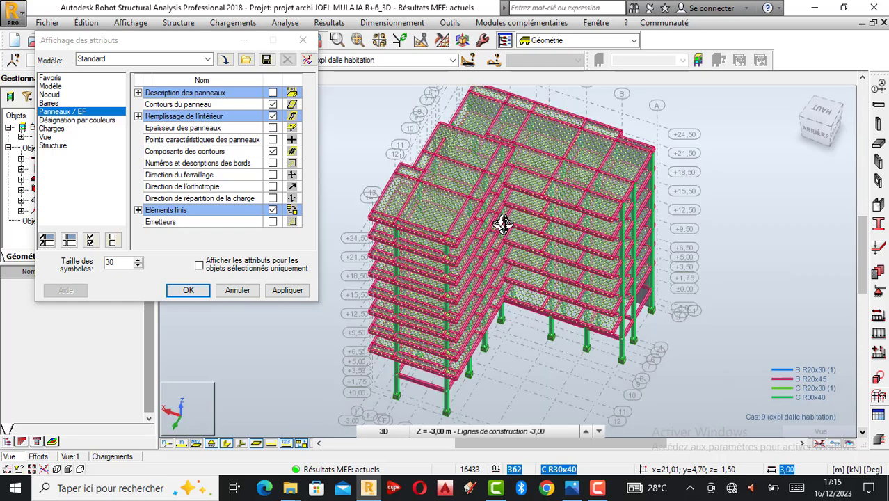
click(303, 40)
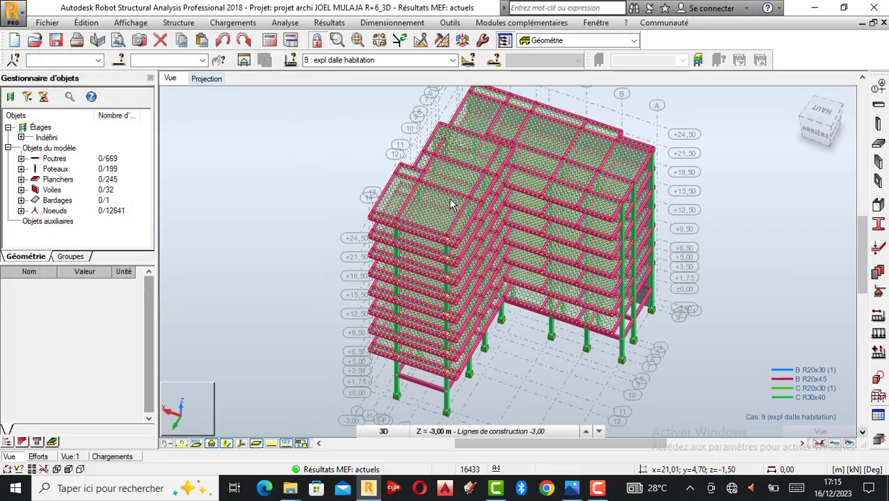
- Restart 3D Rotation and inspect the stacked floor beams and columns on the building's rear side up close
right_click(739, 202)
click(717, 253)
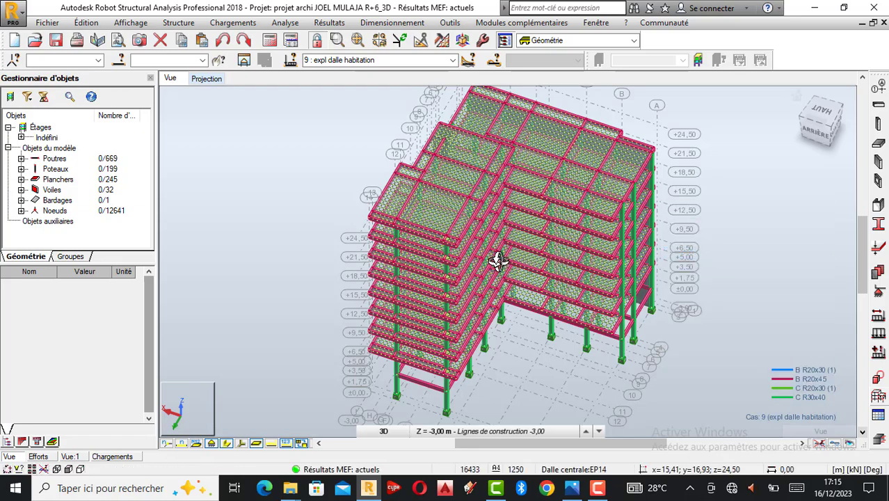
drag(516, 260, 463, 258)
scroll(463, 249, up, 6)
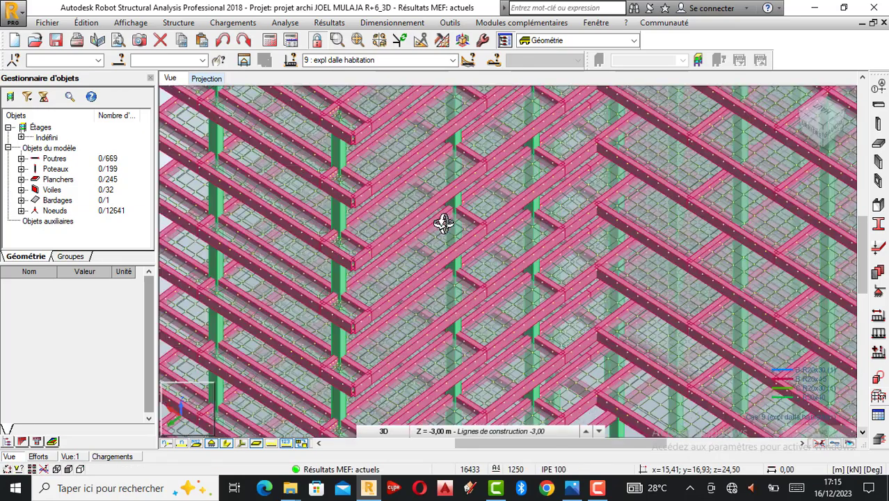
drag(443, 223, 393, 195)
scroll(391, 197, up, 4)
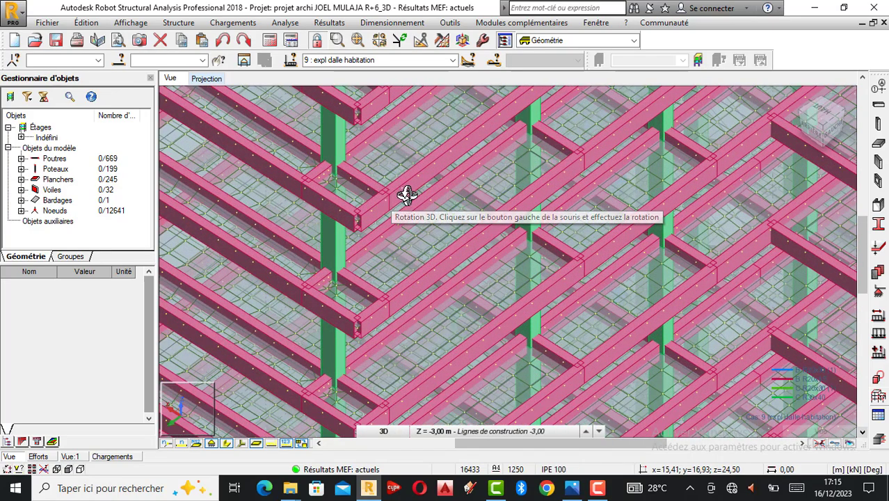
- Examine how the beams meet around the corner column and at the slab edge on successive floors
scroll(406, 197, down, 1)
scroll(445, 209, down, 2)
scroll(353, 197, up, 1)
scroll(413, 216, up, 1)
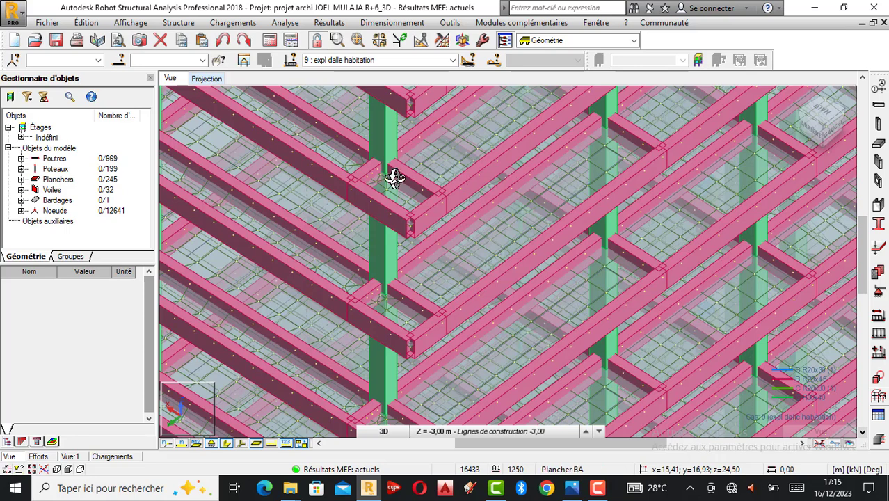
scroll(437, 207, up, 1)
scroll(437, 207, up, 1)
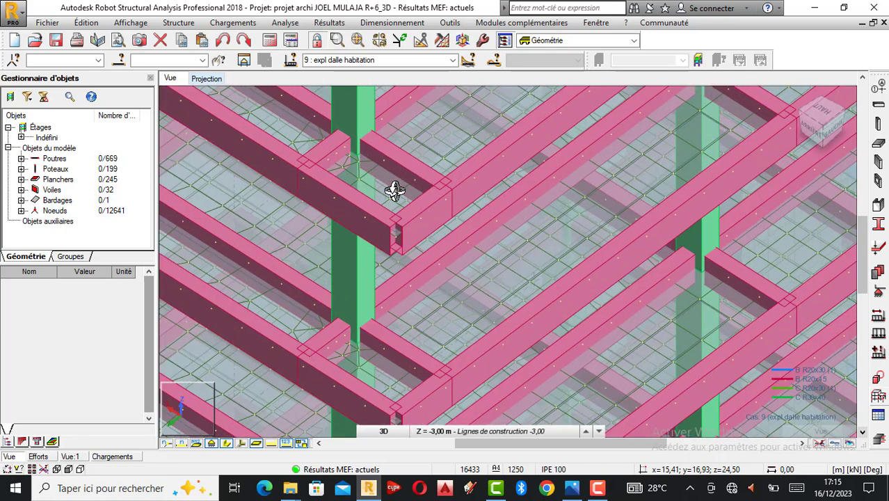
scroll(416, 232, up, 1)
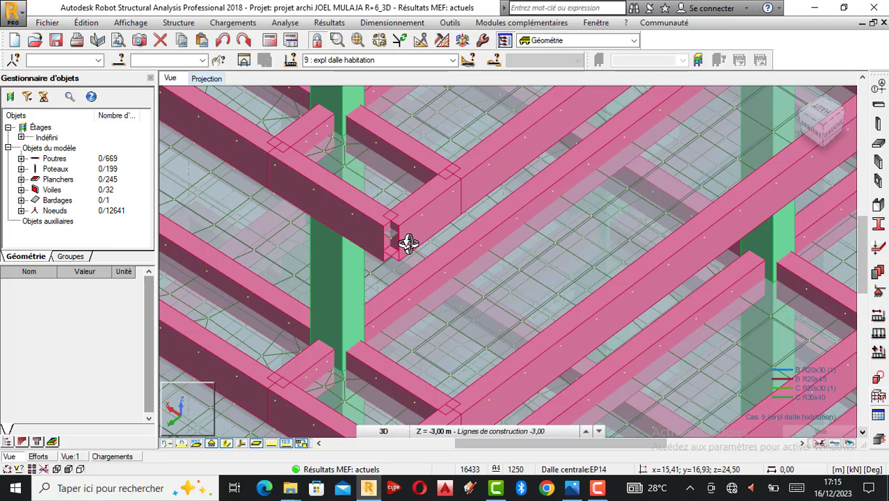
scroll(414, 209, down, 1)
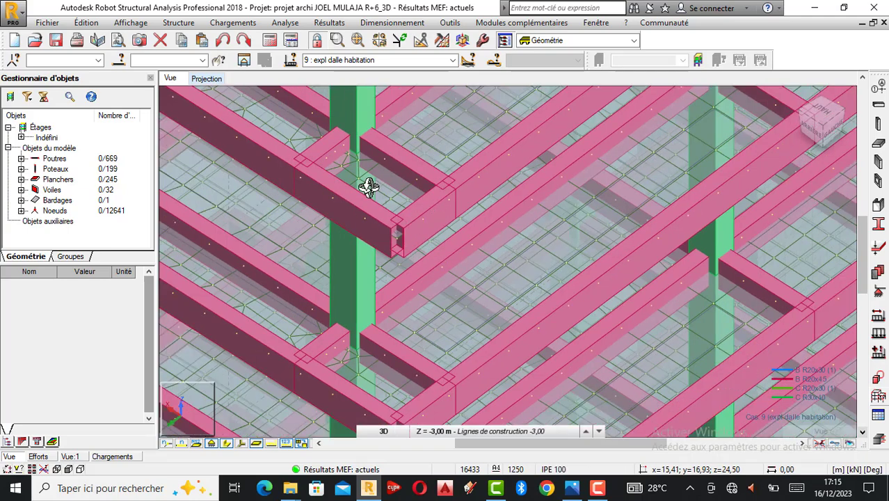
scroll(417, 201, down, 1)
scroll(383, 357, up, 1)
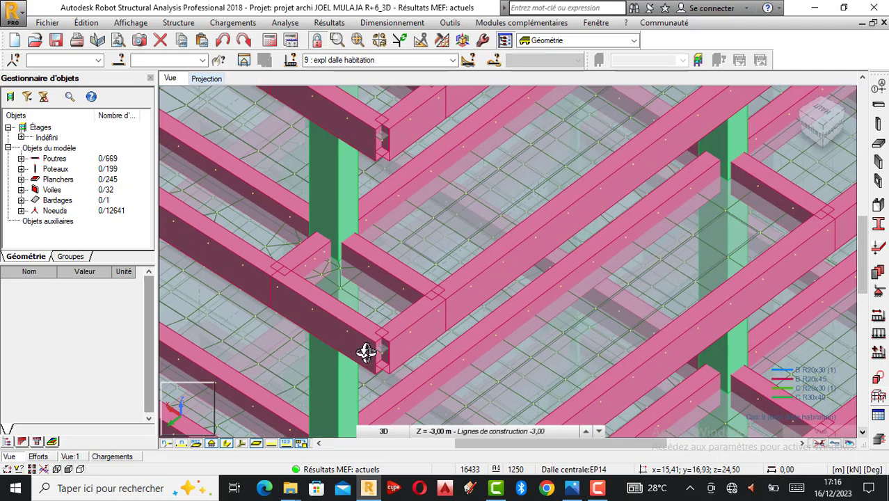
scroll(385, 309, down, 1)
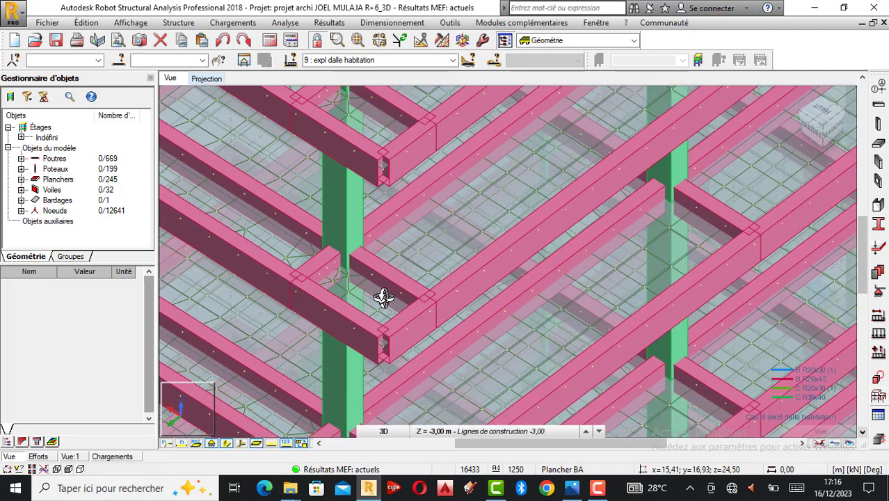
- Hide the bar section shapes and examine the slab's finite element mesh at the node on the corner column's axis
click(226, 446)
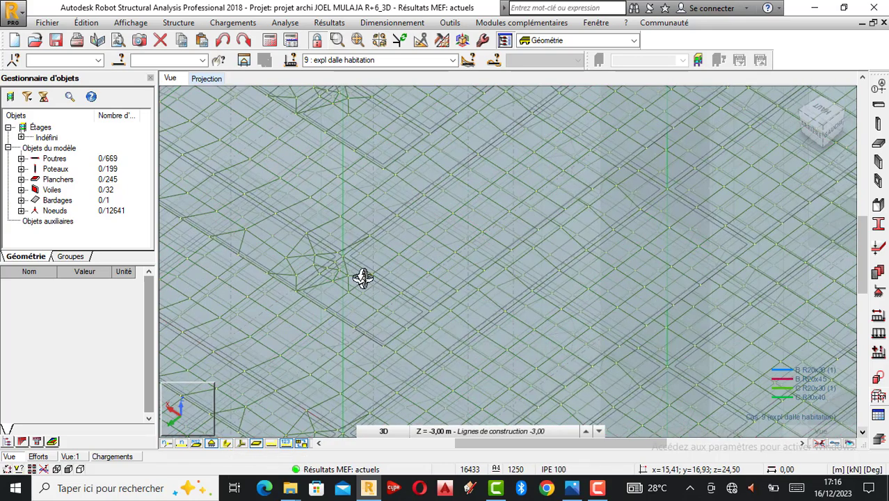
scroll(336, 288, up, 3)
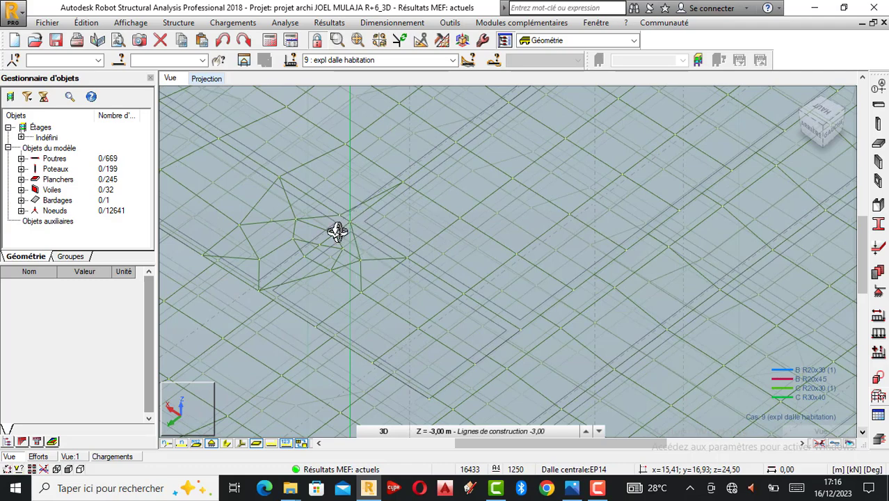
scroll(341, 216, up, 2)
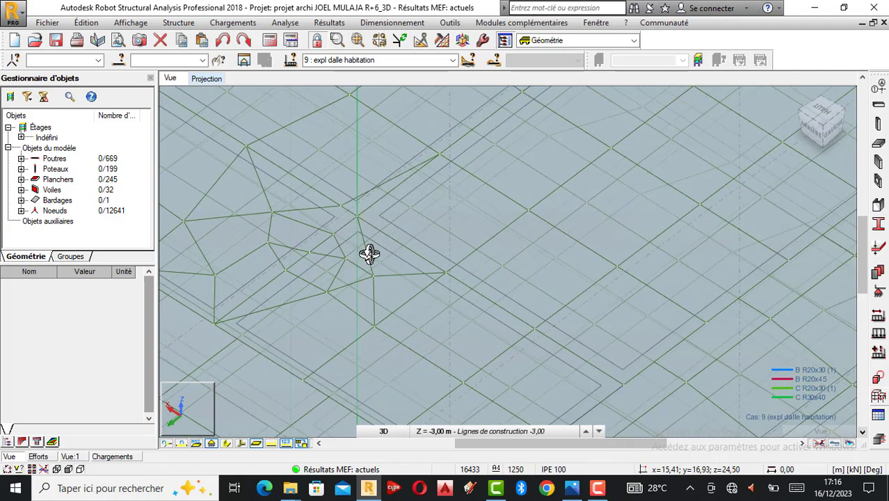
scroll(364, 244, up, 2)
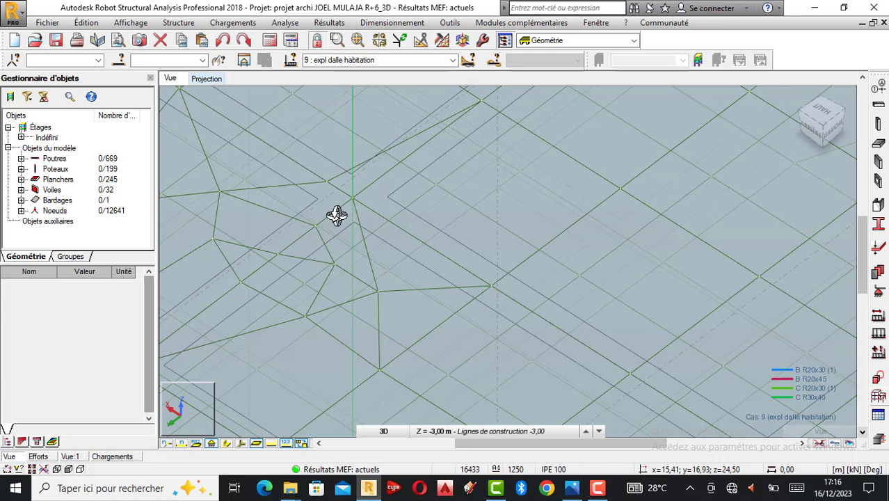
scroll(351, 205, up, 1)
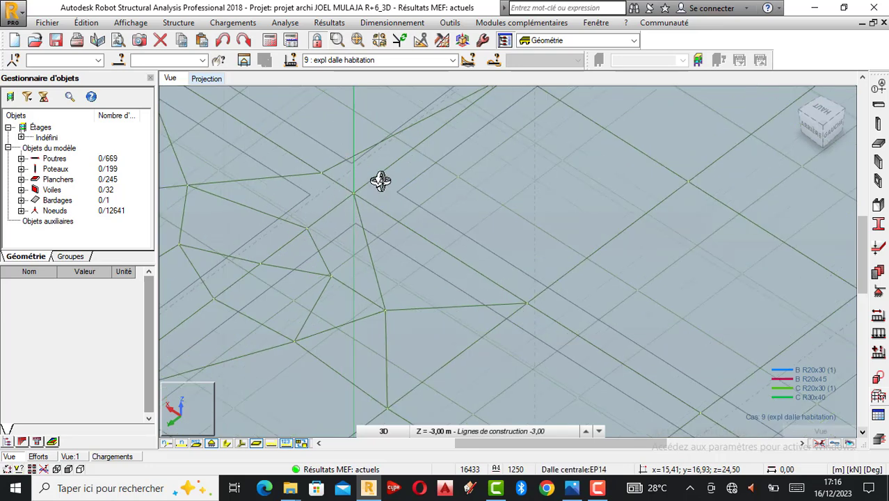
scroll(346, 207, up, 1)
scroll(351, 202, up, 2)
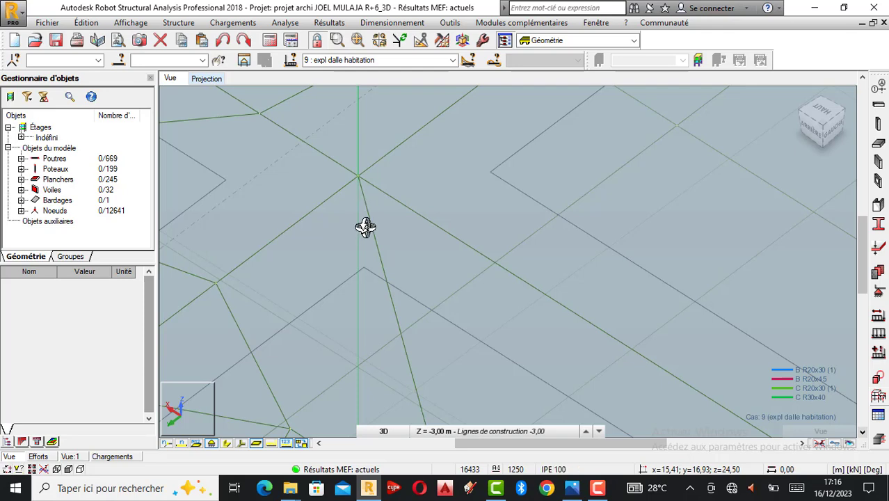
scroll(355, 191, up, 1)
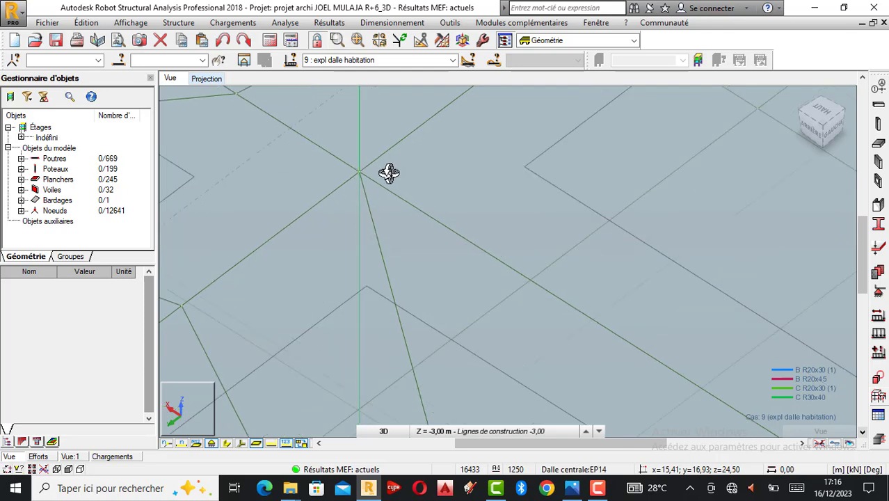
scroll(362, 170, up, 1)
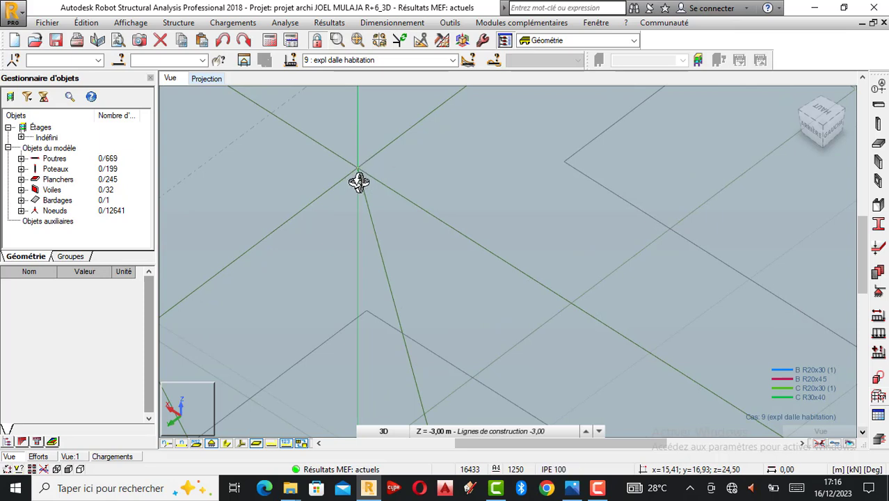
scroll(360, 190, up, 2)
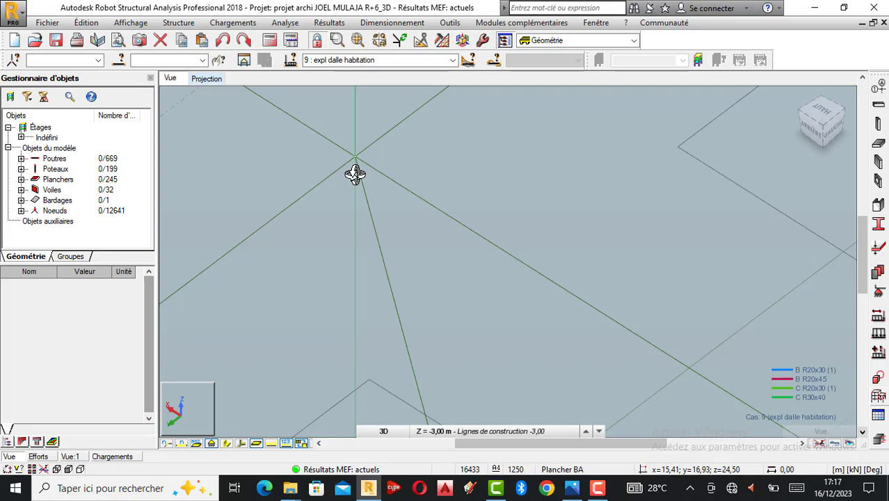
- Compare the finite element mesh around the corner column with the mesh at an interior column across the floor slabs
scroll(367, 175, down, 4)
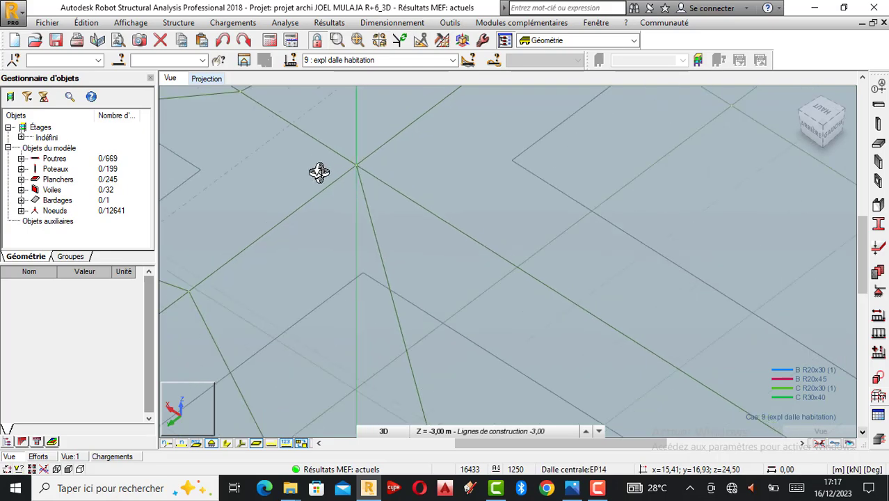
scroll(308, 176, down, 3)
scroll(392, 175, down, 3)
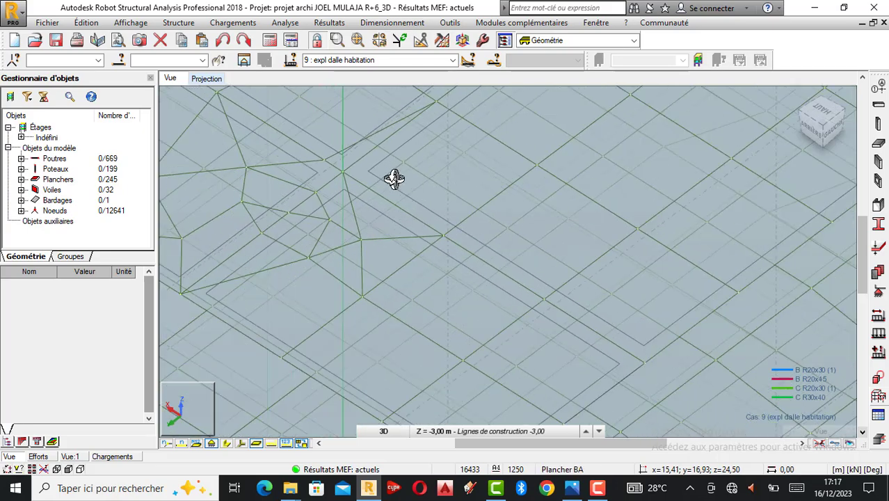
scroll(395, 181, down, 6)
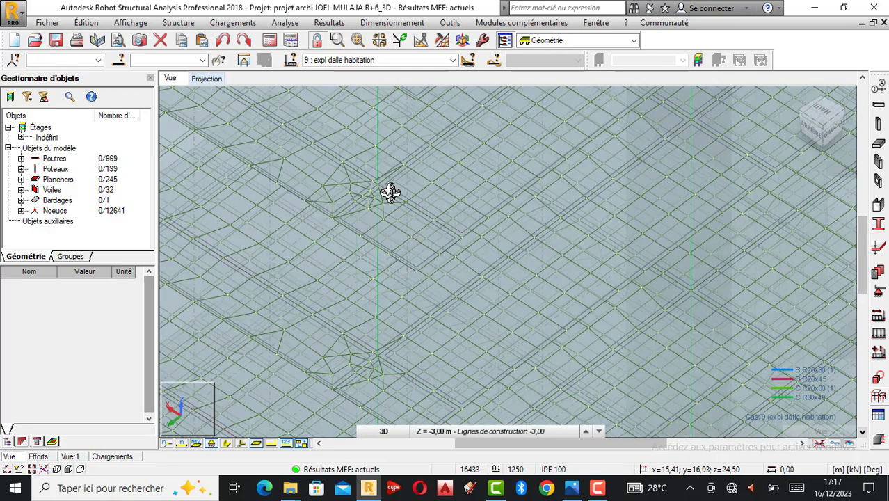
scroll(391, 193, down, 3)
scroll(391, 192, down, 3)
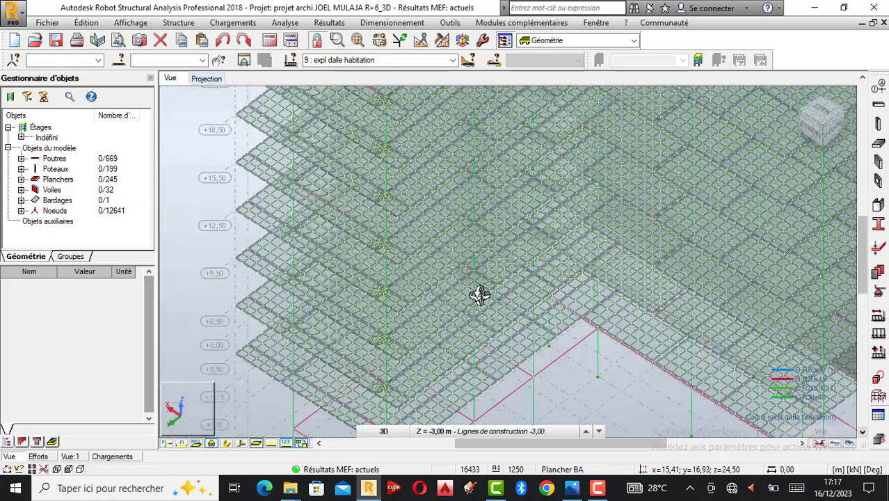
scroll(535, 238, up, 2)
scroll(533, 182, up, 4)
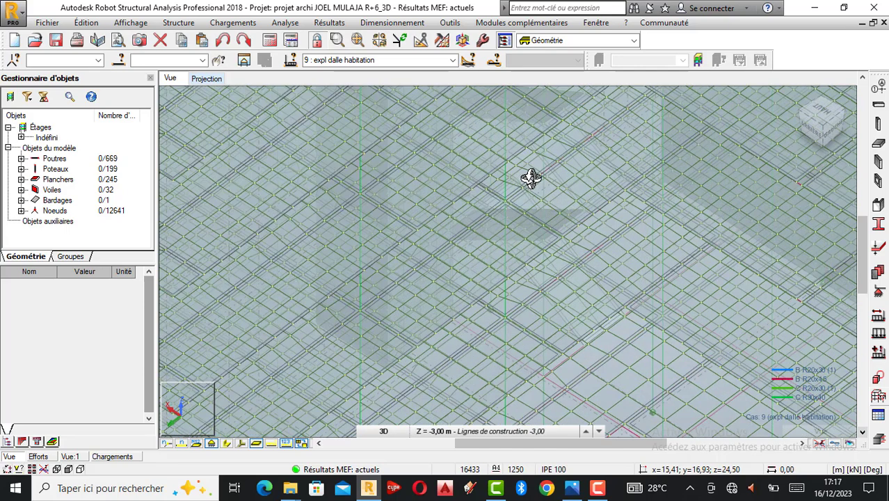
scroll(512, 201, up, 4)
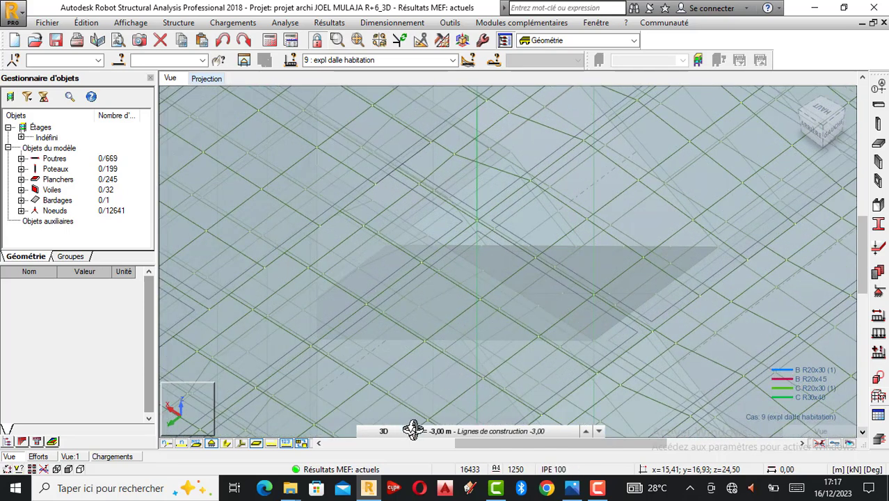
- Show the bar section shapes again and inspect the beam connections at the interior columns
click(231, 444)
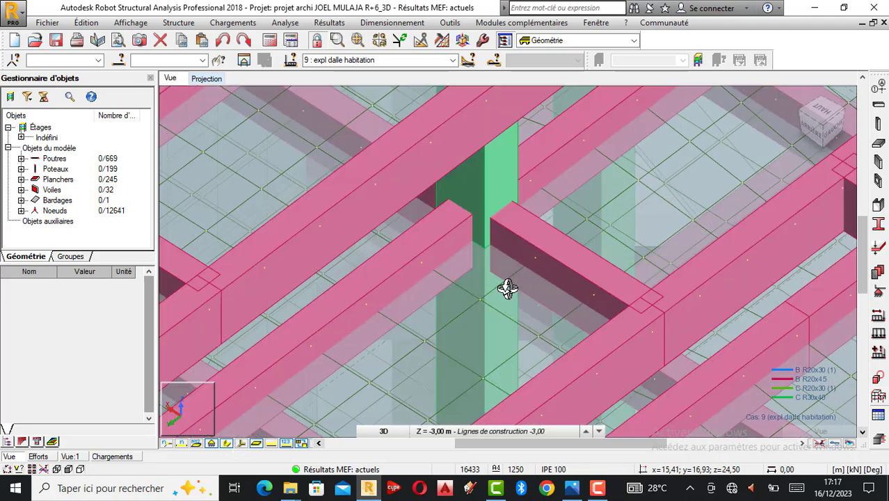
scroll(508, 288, up, 2)
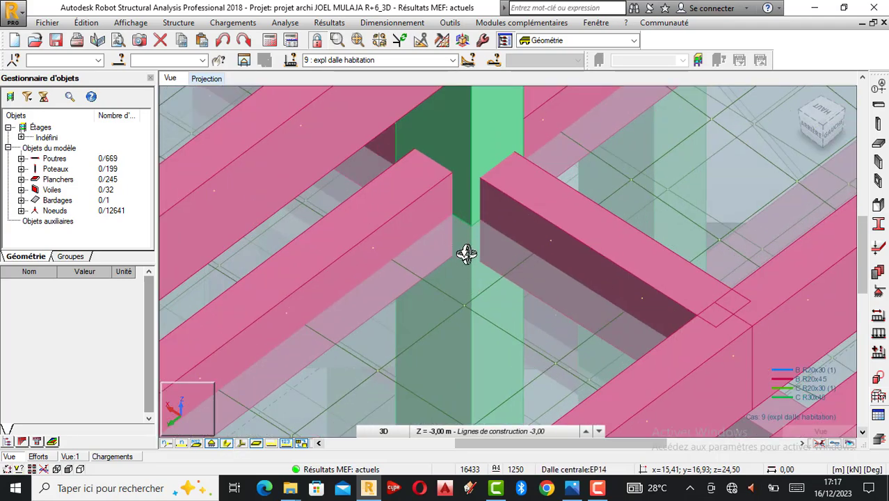
scroll(466, 252, down, 5)
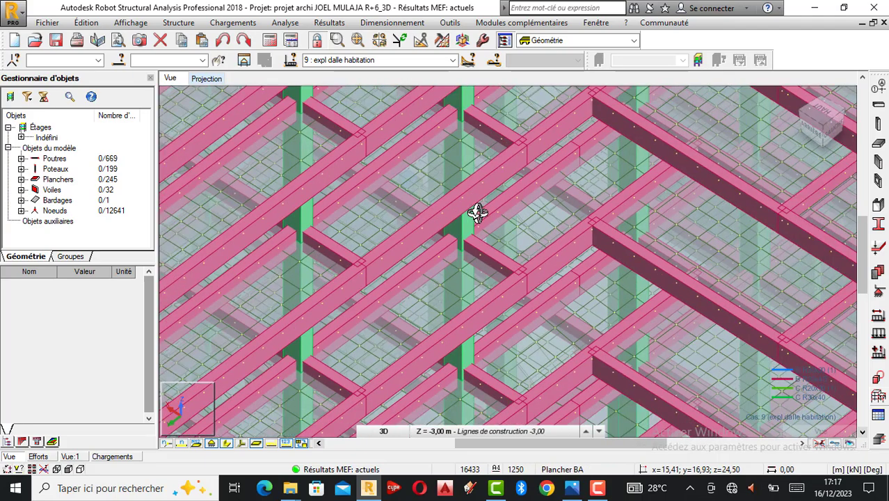
scroll(387, 268, up, 1)
scroll(373, 280, up, 1)
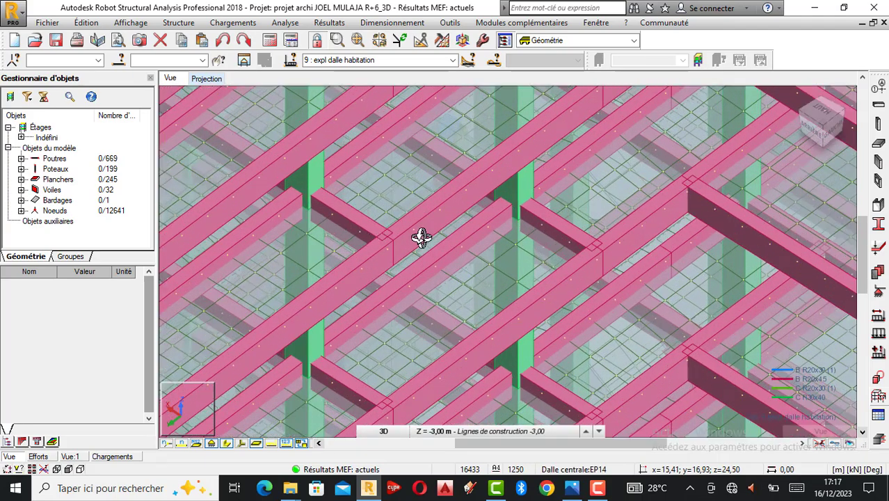
scroll(412, 245, up, 1)
scroll(412, 228, up, 1)
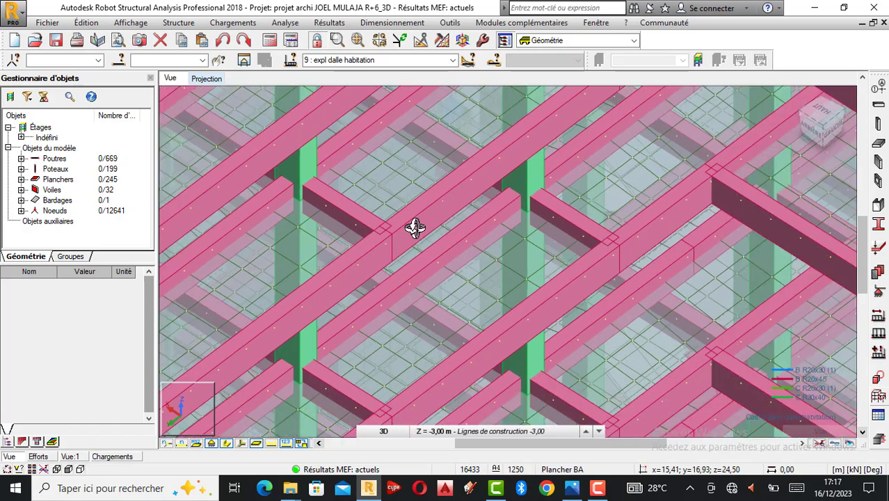
- Hide the bar section shapes across the whole building and examine the slabs' finite element mesh around the column lines
scroll(413, 227, down, 5)
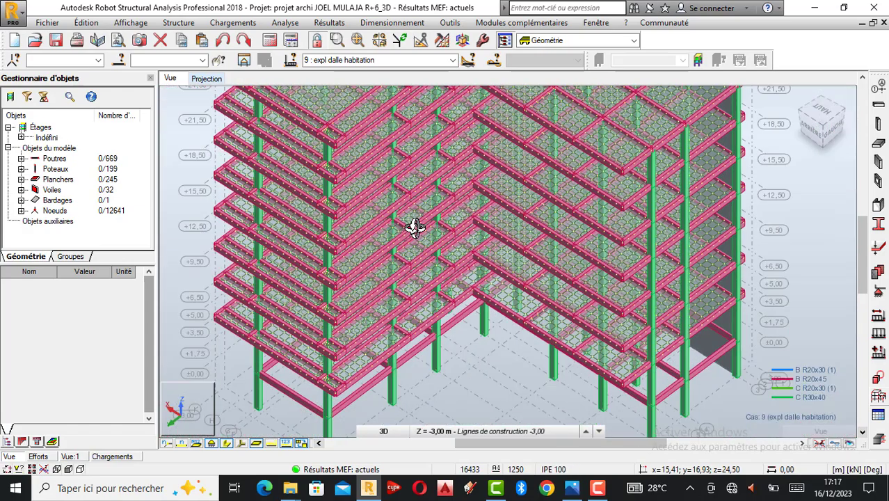
scroll(415, 227, down, 2)
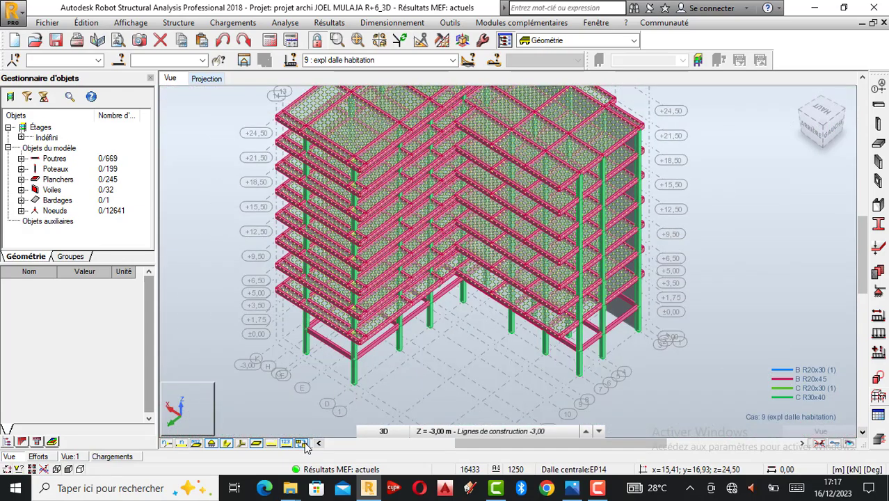
click(228, 445)
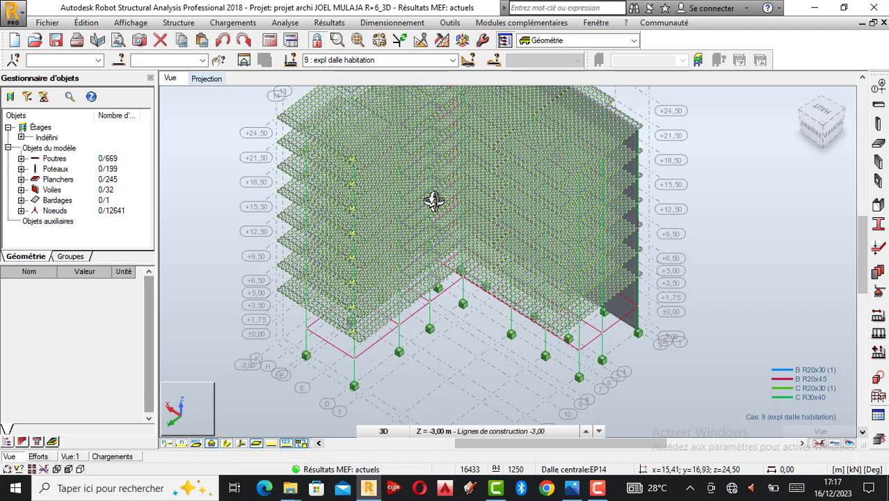
scroll(361, 133, up, 6)
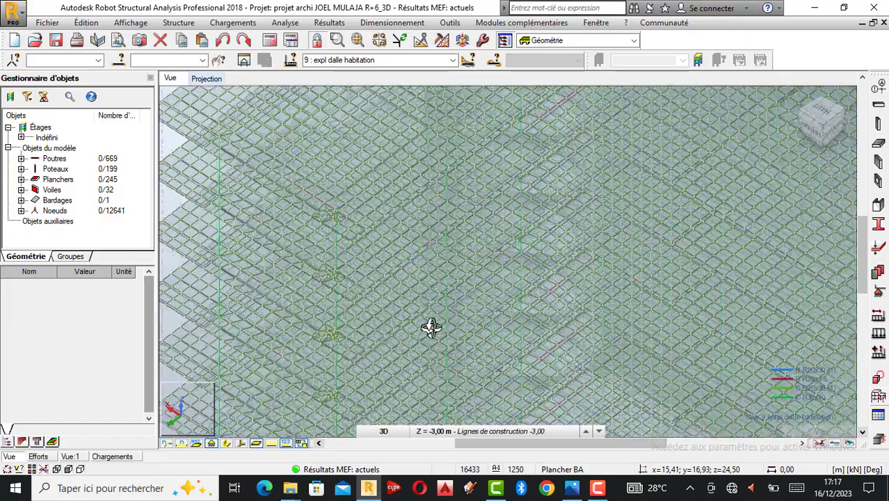
scroll(347, 132, up, 6)
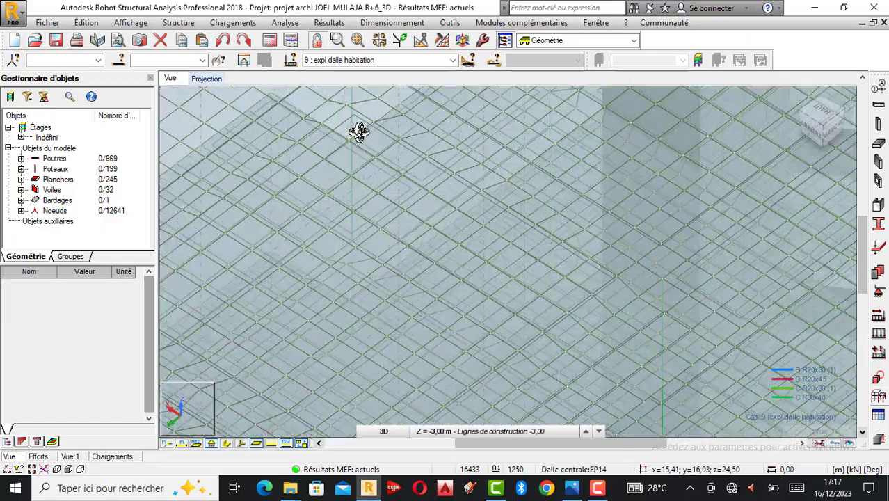
scroll(404, 148, up, 4)
scroll(419, 193, down, 5)
scroll(305, 171, up, 2)
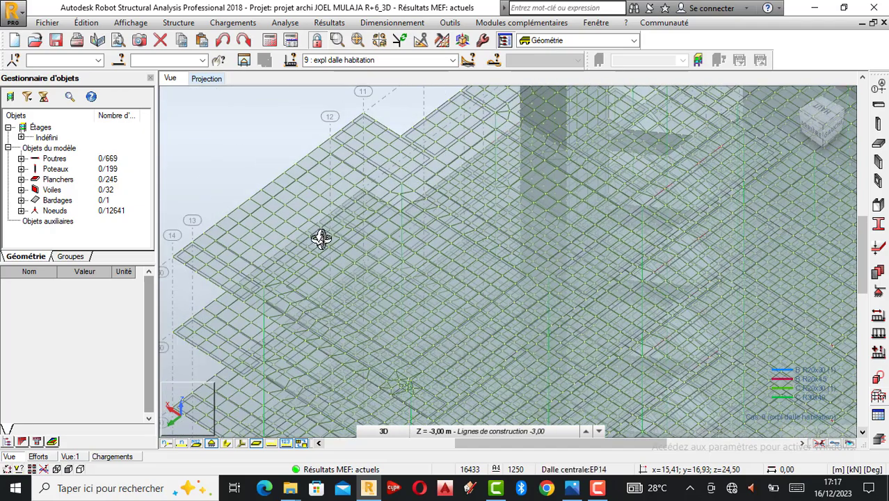
- Inspect the top slab's mesh at the column node near axes 11 and 12, and show the bar section shapes again
scroll(359, 182, up, 2)
scroll(364, 177, up, 2)
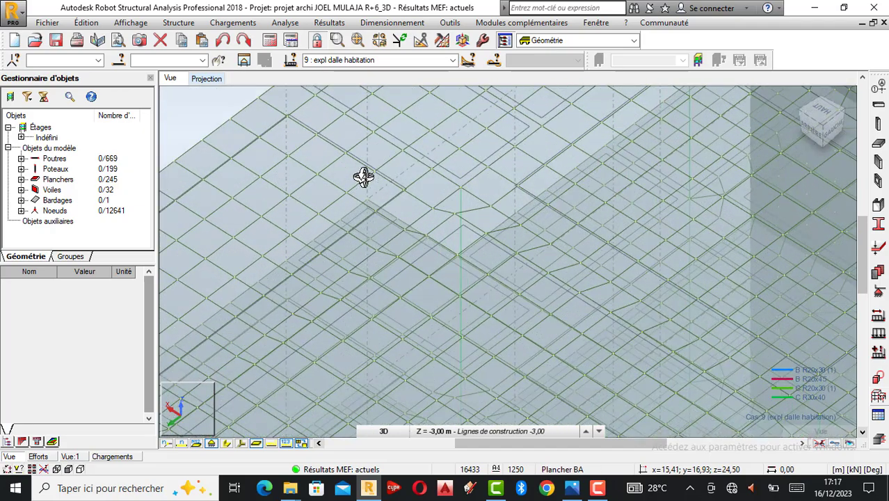
scroll(364, 175, down, 2)
scroll(370, 151, down, 3)
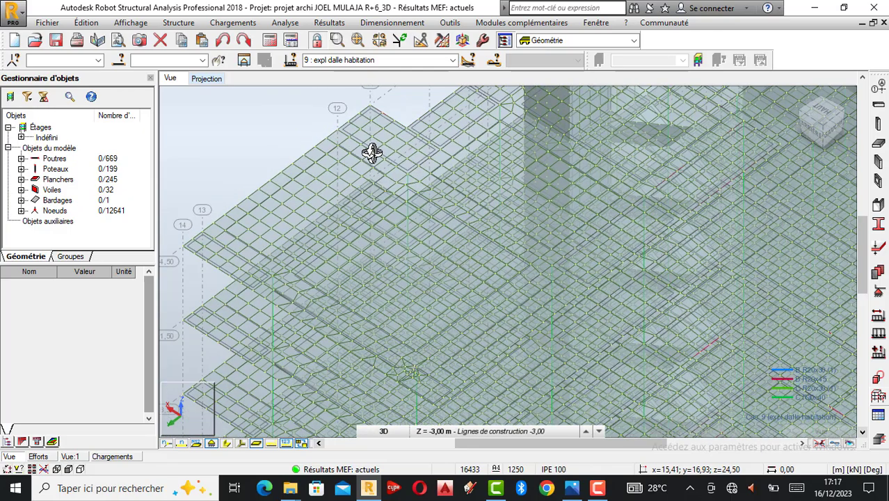
scroll(369, 149, down, 3)
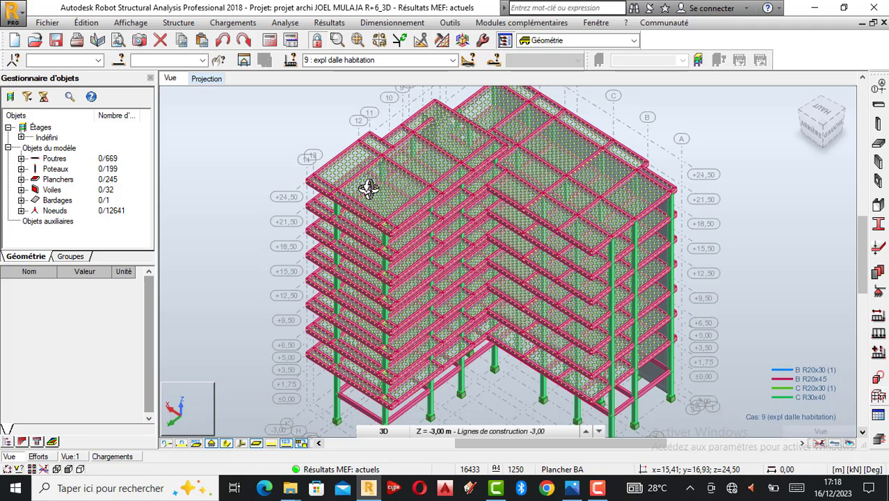
- Run the structure verification, read its error and warning report in full, and close it
click(277, 24)
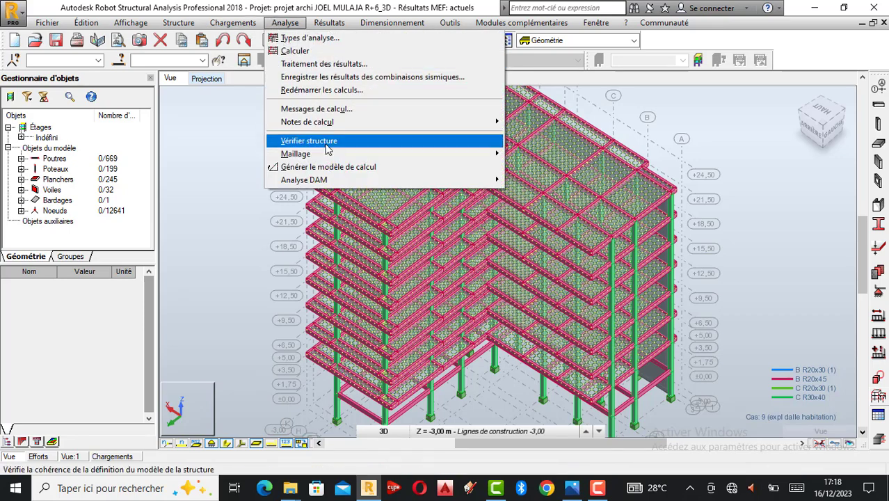
click(309, 141)
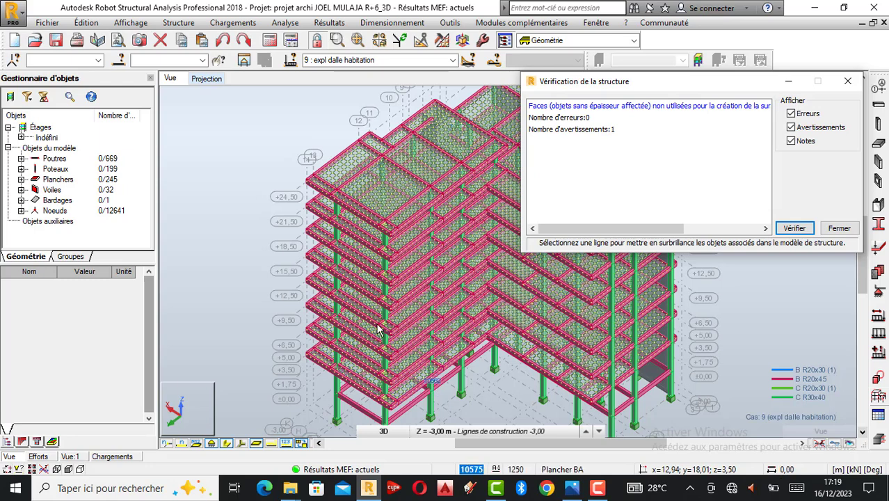
click(564, 136)
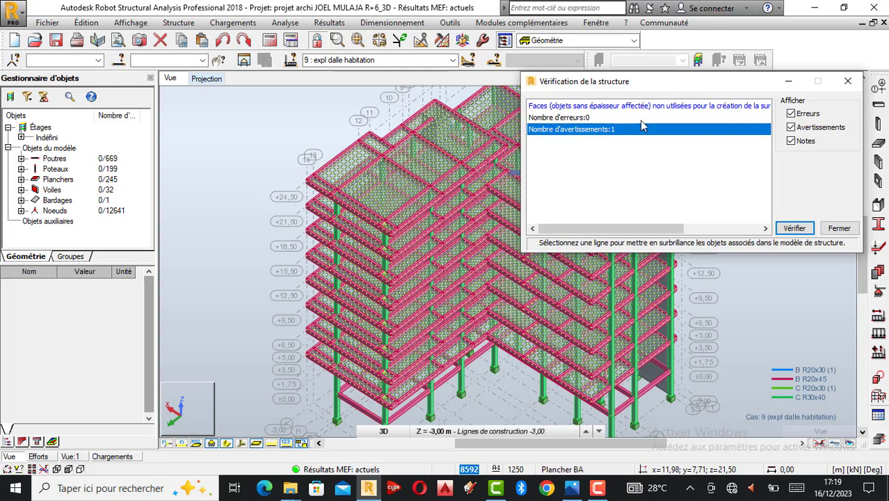
drag(641, 228, 701, 229)
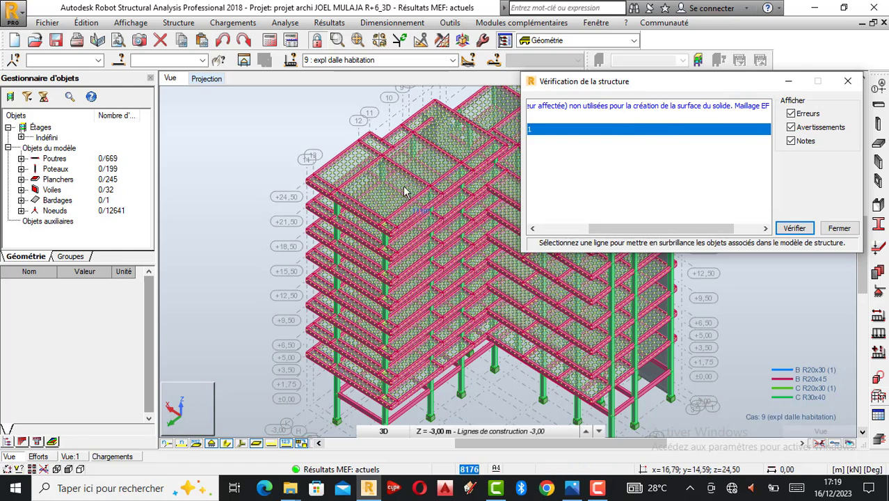
scroll(406, 183, up, 2)
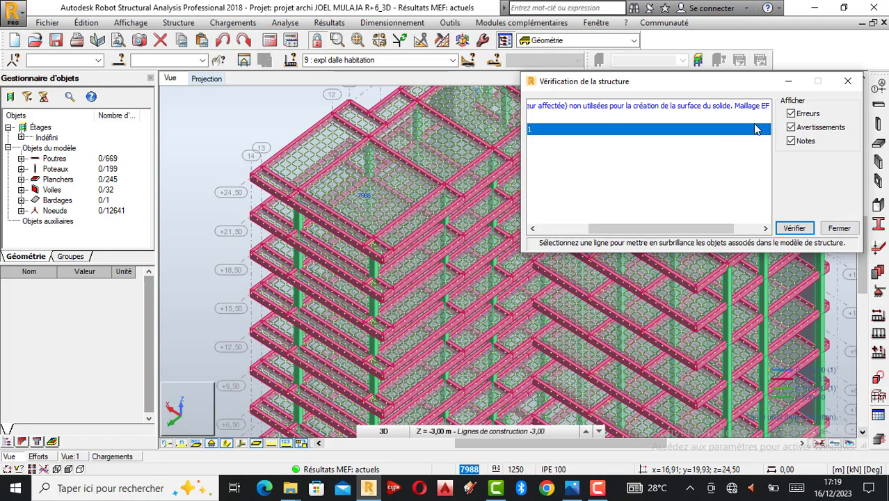
drag(645, 230, 594, 229)
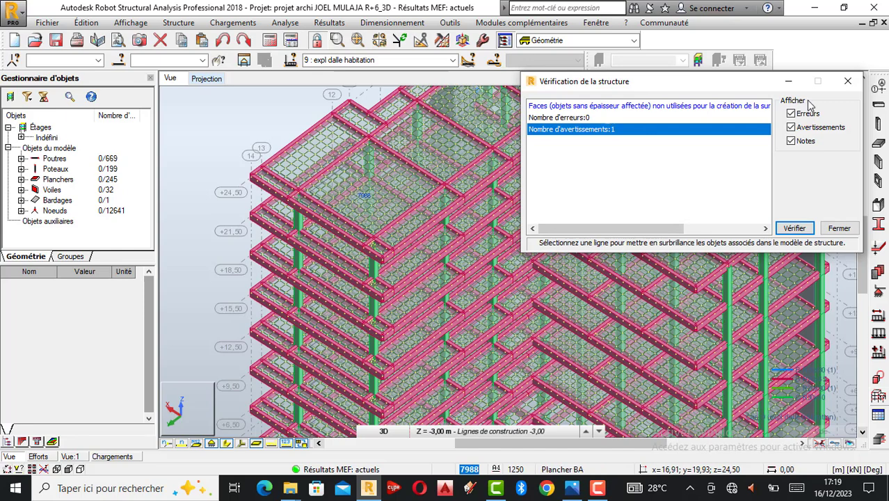
click(848, 81)
scroll(646, 162, down, 5)
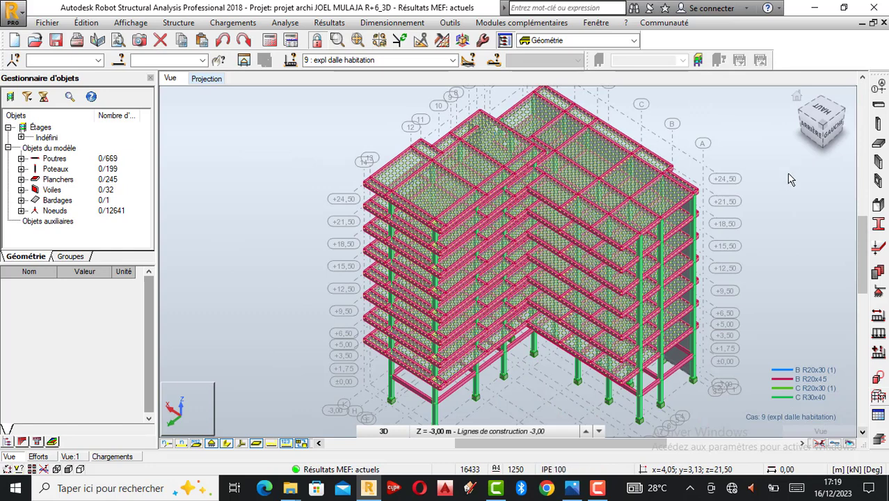
right_click(790, 180)
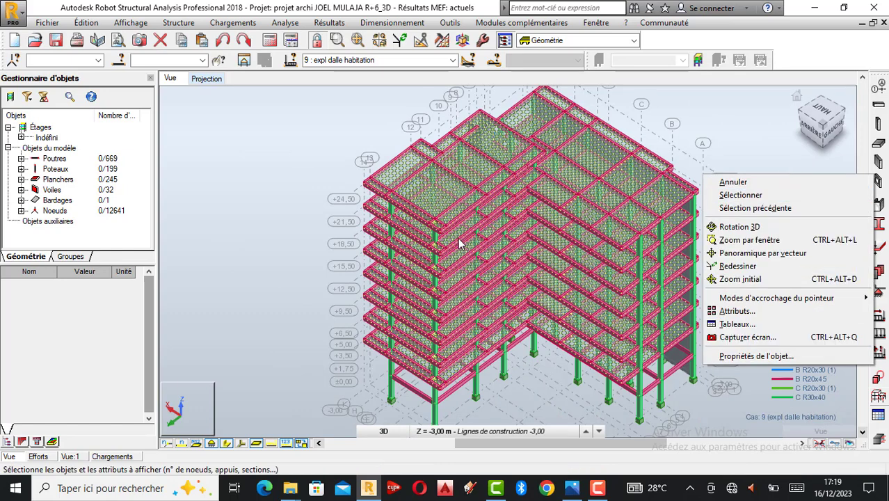
click(86, 23)
click(84, 24)
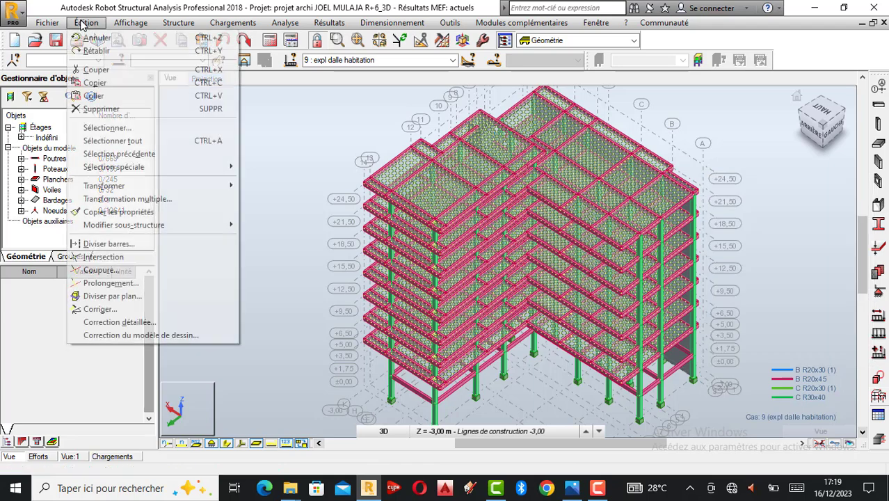
mouse_move(130, 22)
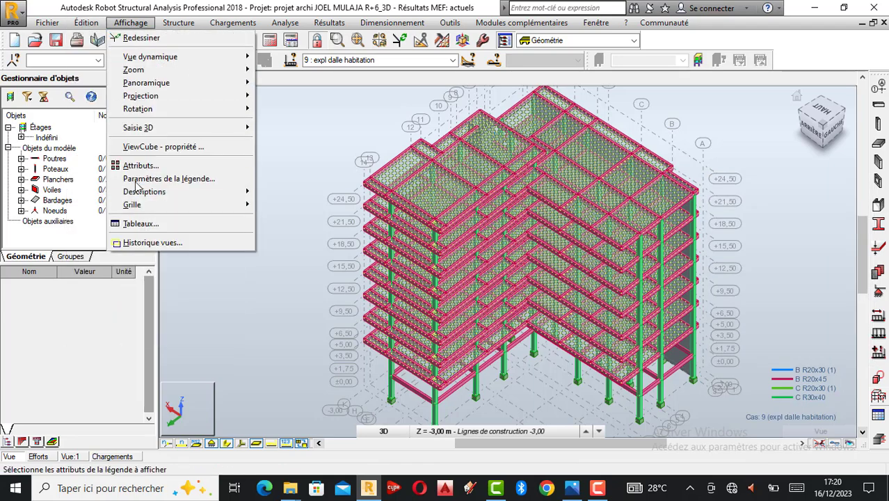
right_click(696, 171)
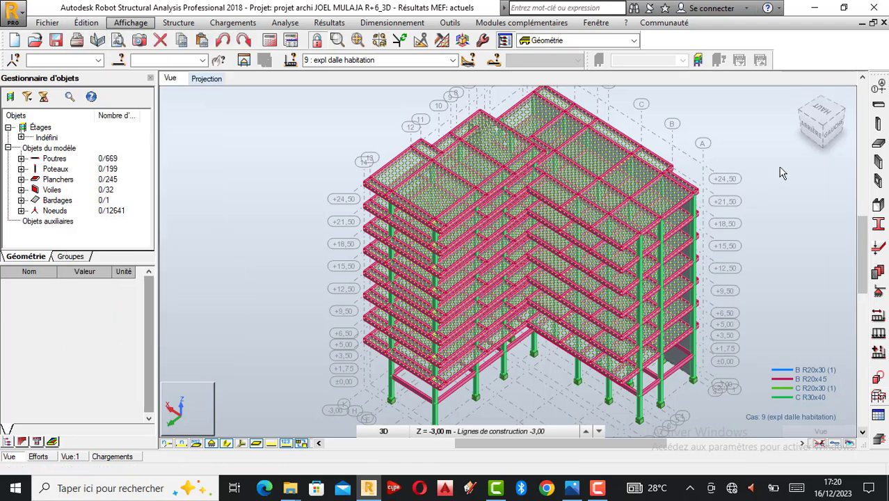
- Turn on the panel thickness display (Epaisseur des panneaux) in the Panneaux / EF display attributes
right_click(694, 170)
click(727, 305)
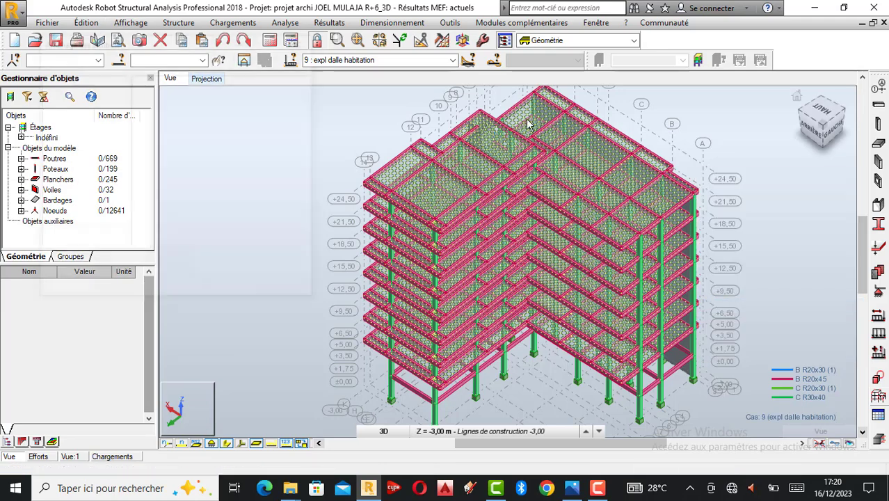
click(77, 112)
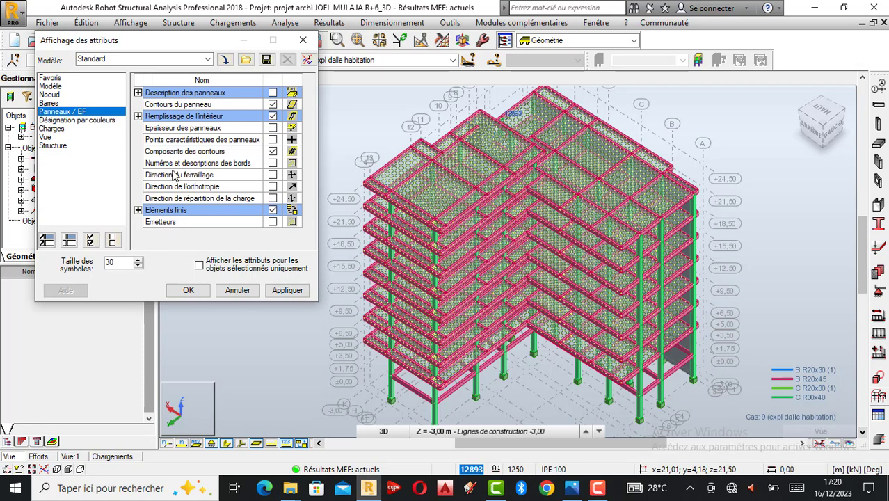
click(273, 128)
click(297, 292)
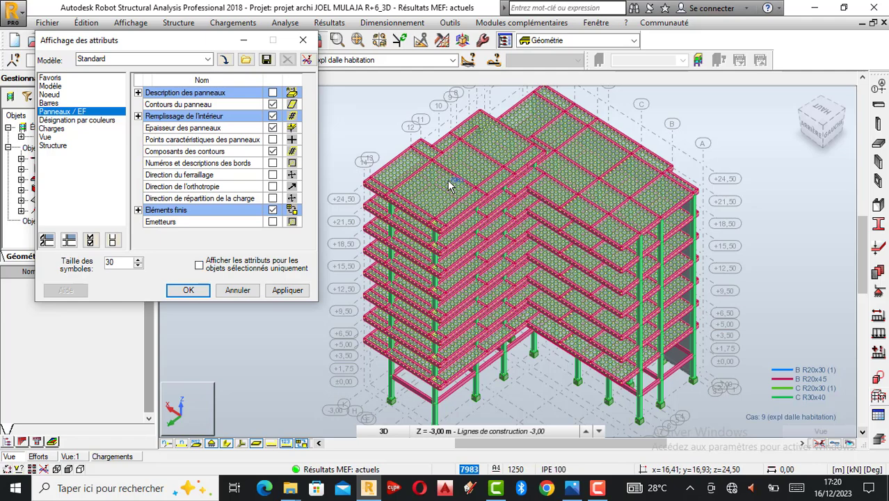
click(302, 40)
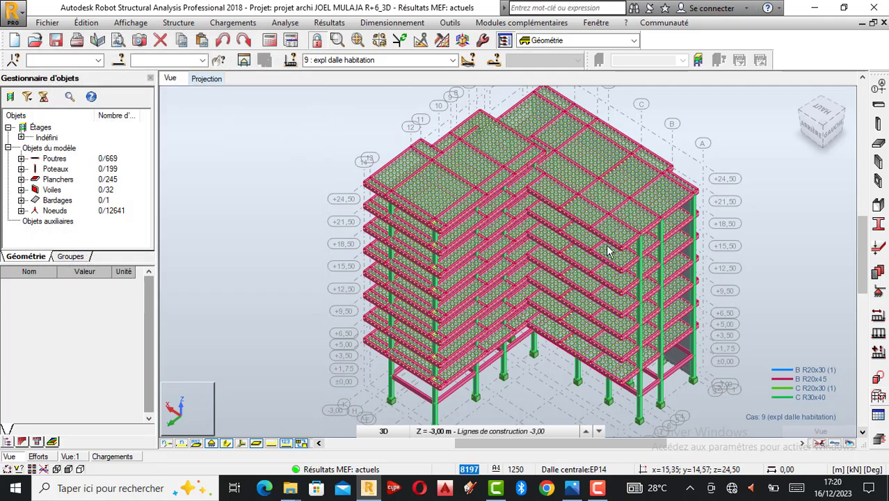
- Inspect the building with its displayed slab thickness, and view it in 3D from the side of the shear wall core
scroll(590, 255, up, 2)
scroll(475, 264, down, 1)
scroll(780, 194, down, 1)
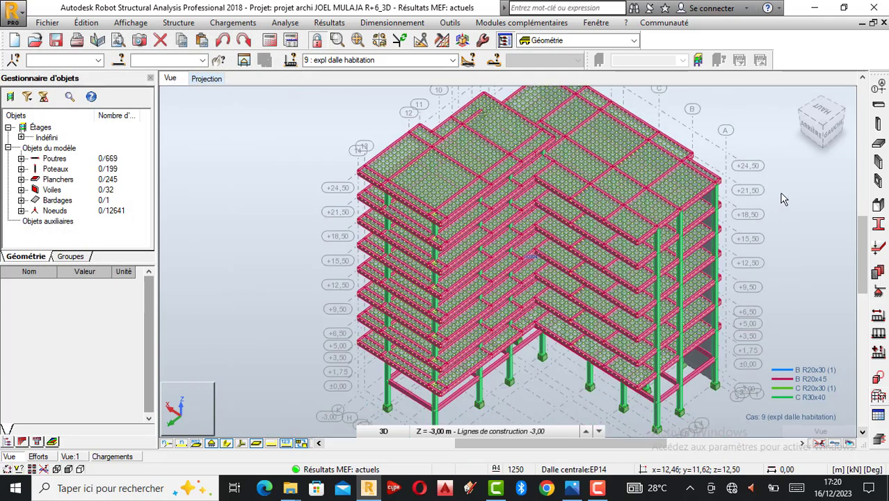
right_click(782, 199)
click(741, 246)
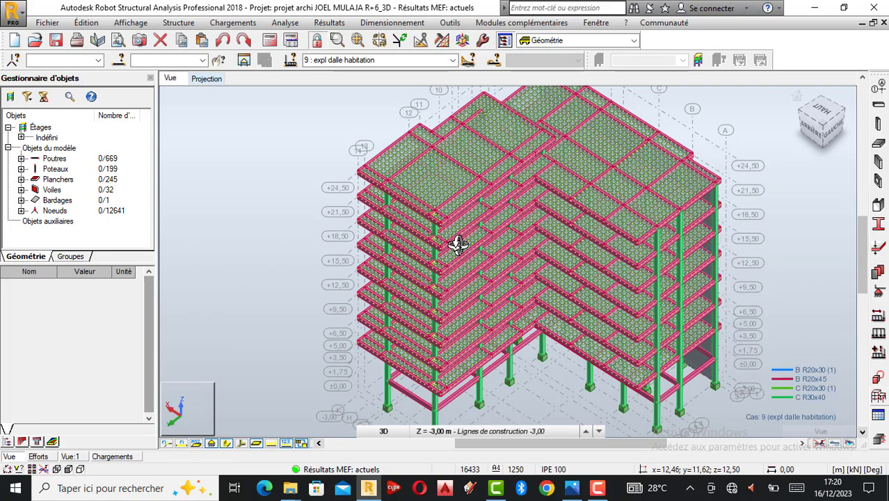
drag(453, 239, 574, 258)
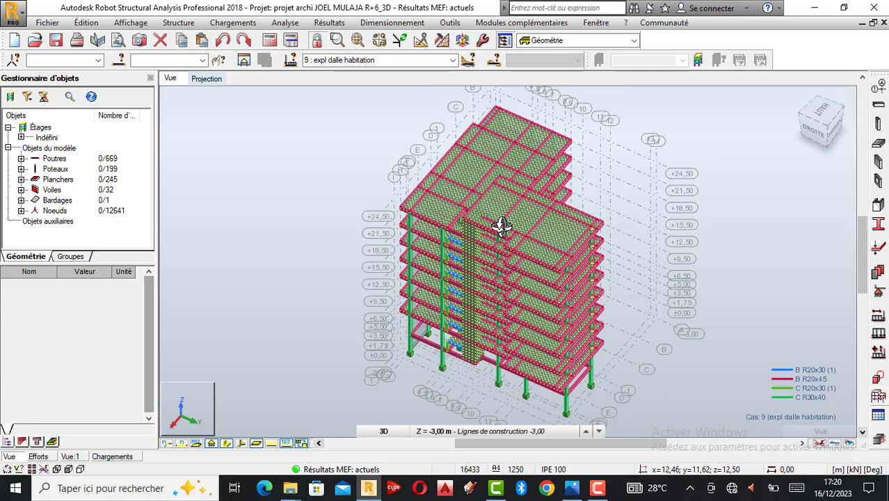
scroll(506, 225, up, 3)
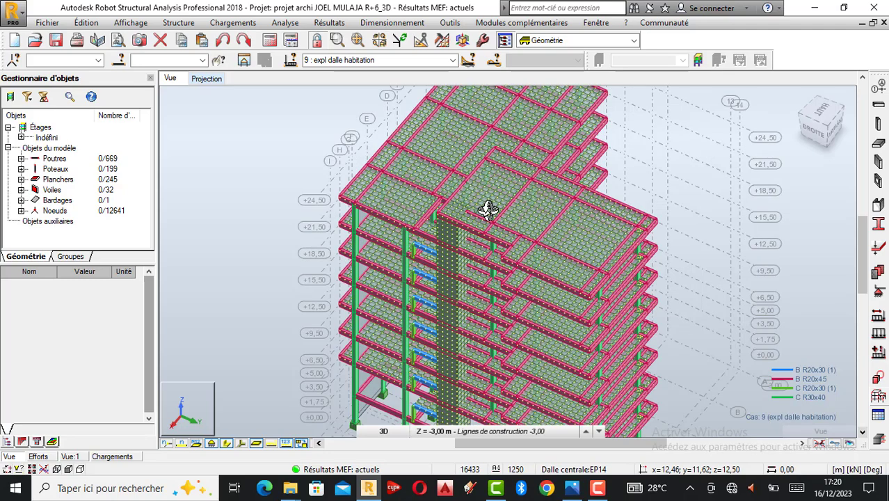
scroll(488, 210, down, 2)
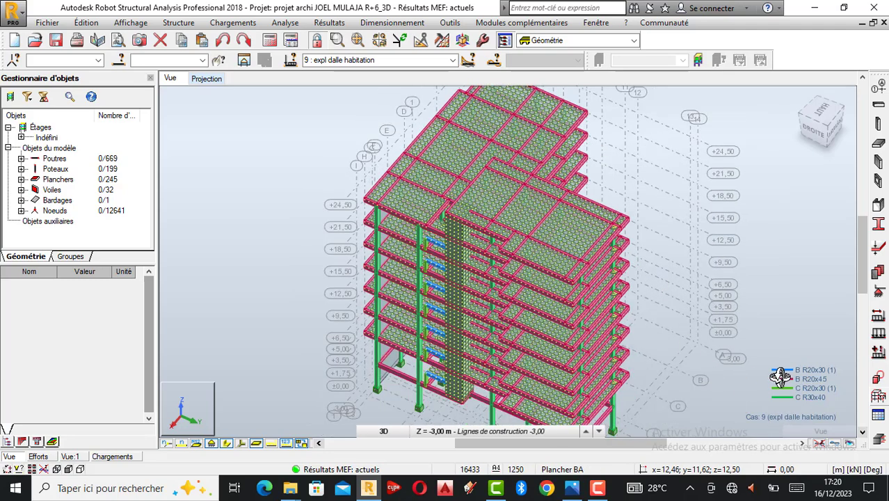
- Select by colour all the bars in the crimson group used for the B R20x45 beams
click(219, 61)
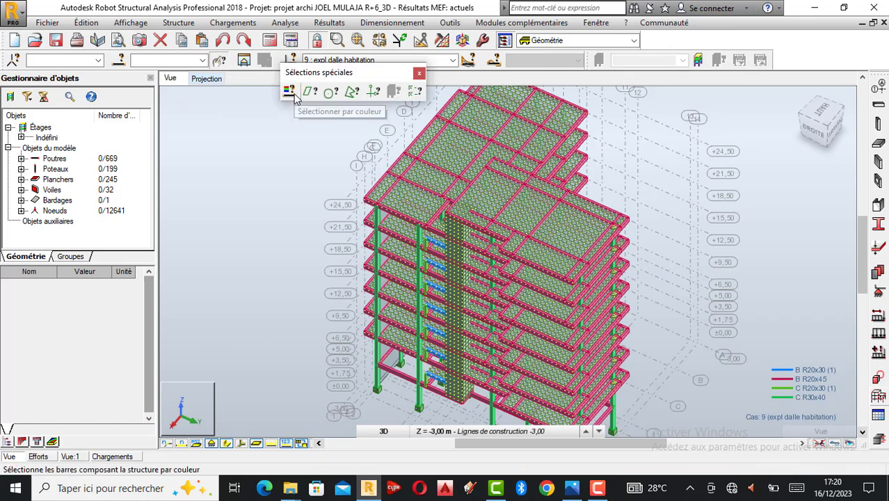
click(290, 91)
click(251, 271)
click(275, 230)
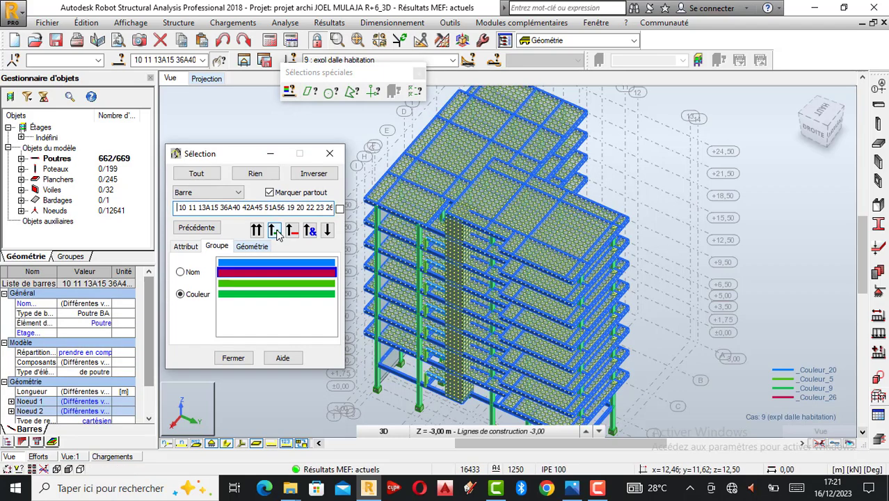
scroll(607, 206, down, 1)
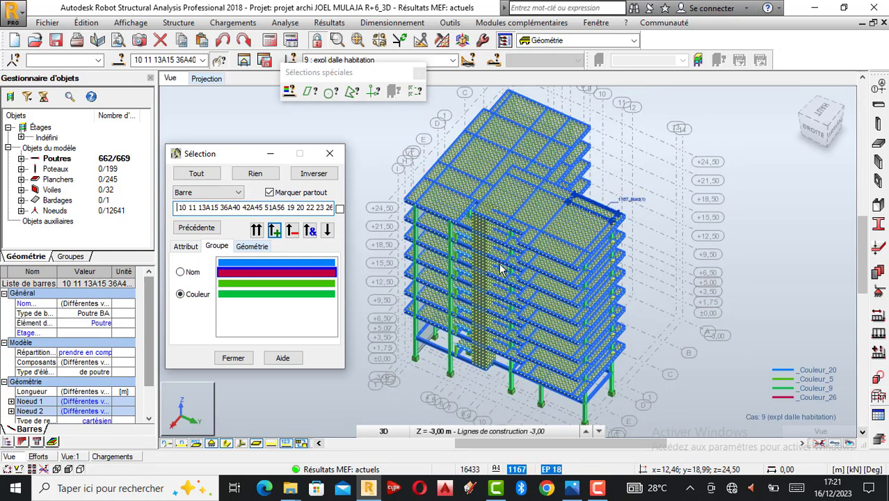
scroll(497, 270, up, 1)
scroll(497, 271, up, 2)
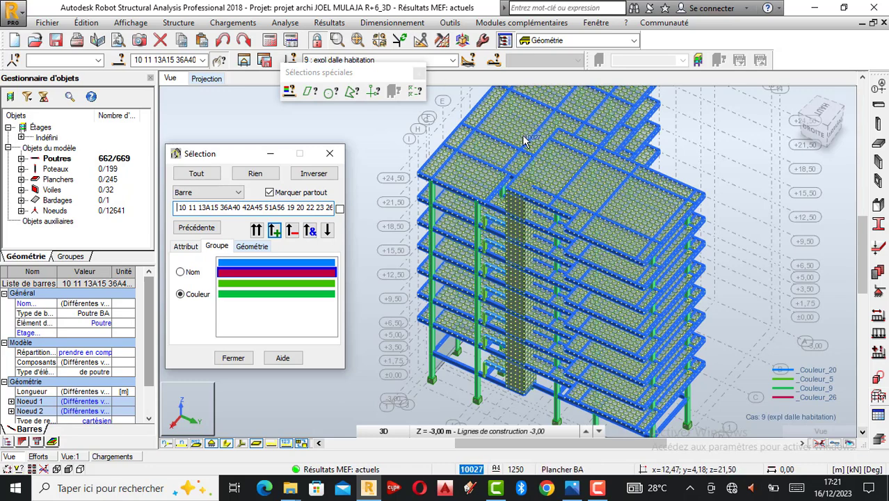
- Isolate the selected beams in a separate editing view and inspect their layout across the floors
click(246, 62)
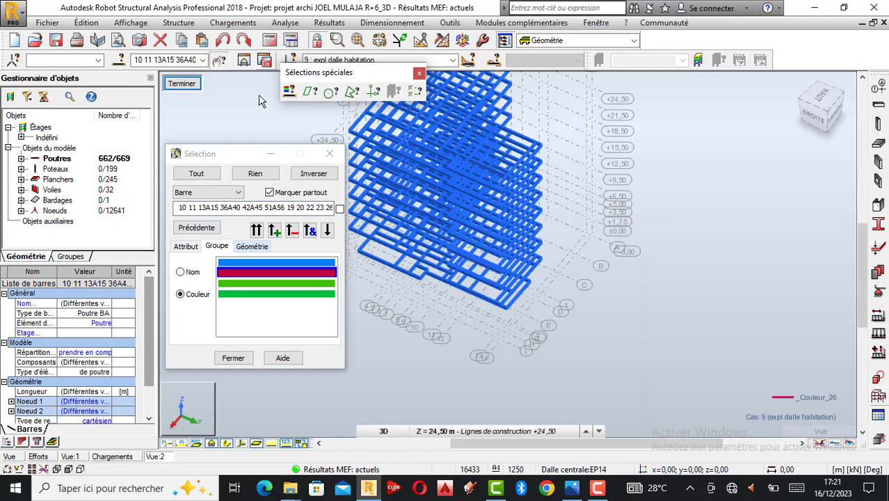
scroll(619, 266, down, 1)
scroll(487, 177, up, 3)
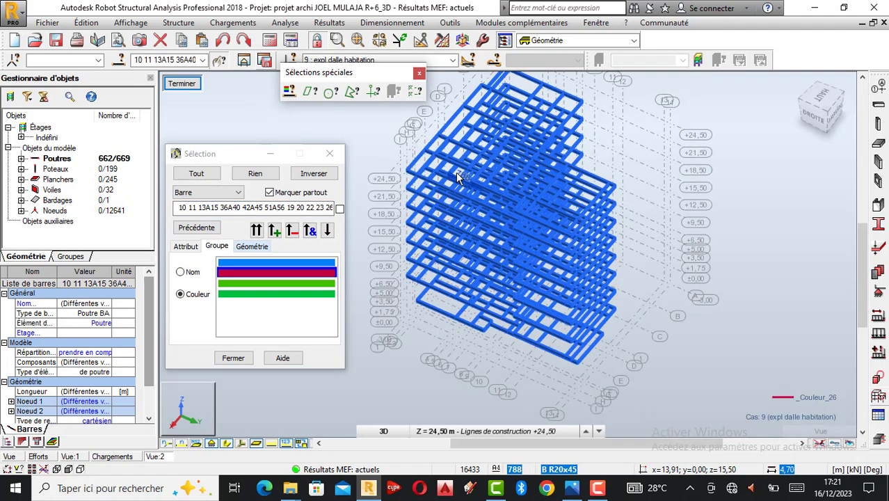
- Run the structure verification with the beams isolated, review its error and warning report, and close it
scroll(482, 186, down, 1)
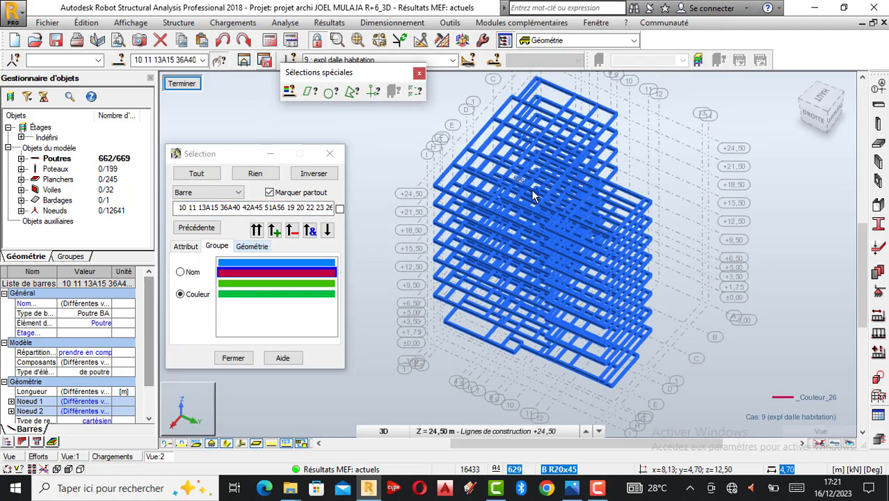
scroll(531, 190, up, 1)
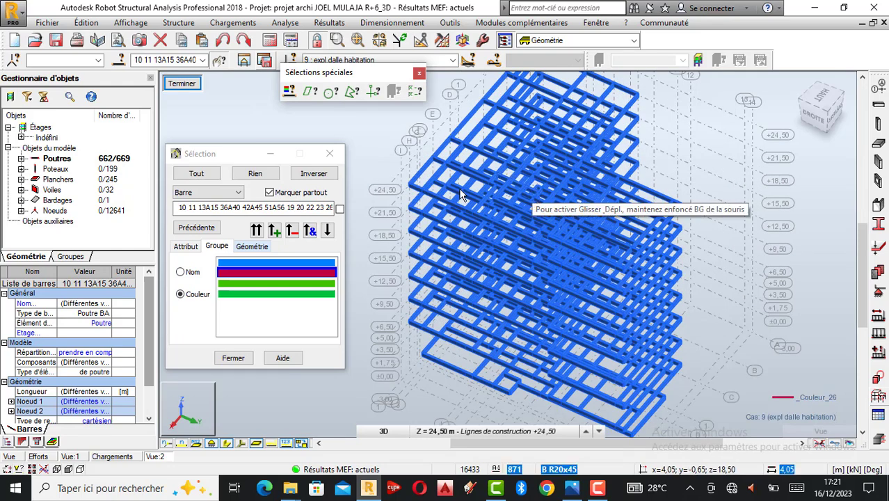
click(286, 23)
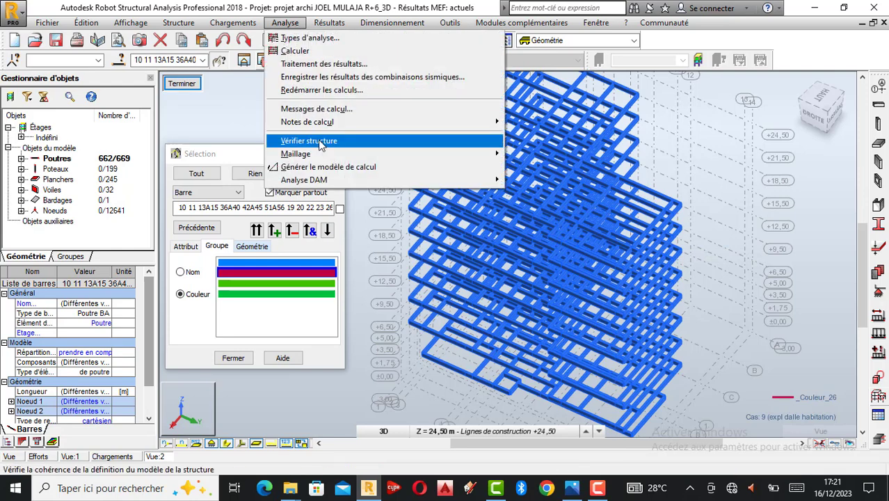
click(310, 141)
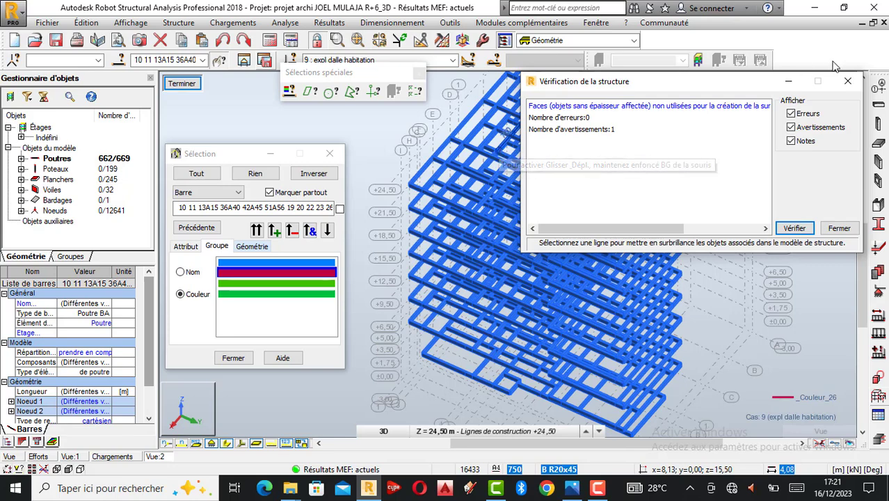
click(848, 81)
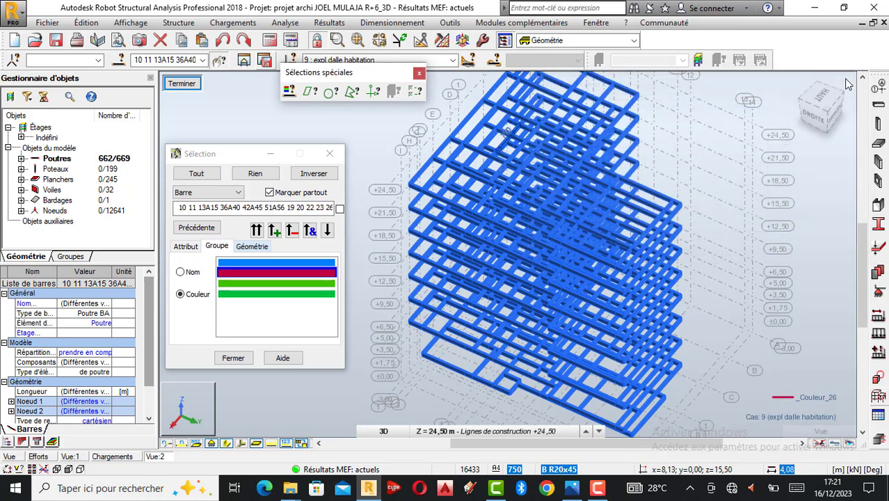
- Deselect the isolated beams, inspect them in 3D rotation around to the rear side, and return to the full model
click(697, 260)
scroll(588, 300, up, 3)
scroll(588, 295, up, 3)
scroll(557, 293, down, 3)
scroll(709, 280, up, 1)
scroll(631, 277, down, 1)
scroll(630, 277, down, 5)
right_click(636, 215)
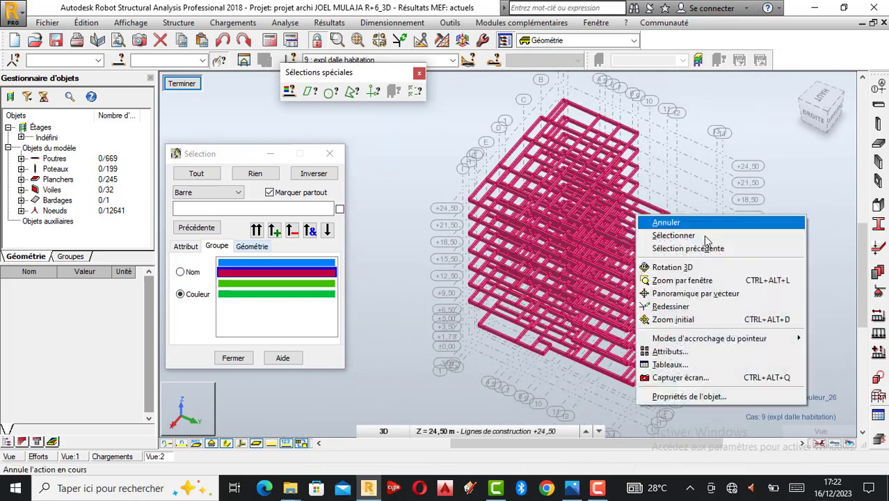
click(685, 268)
drag(685, 273, 581, 209)
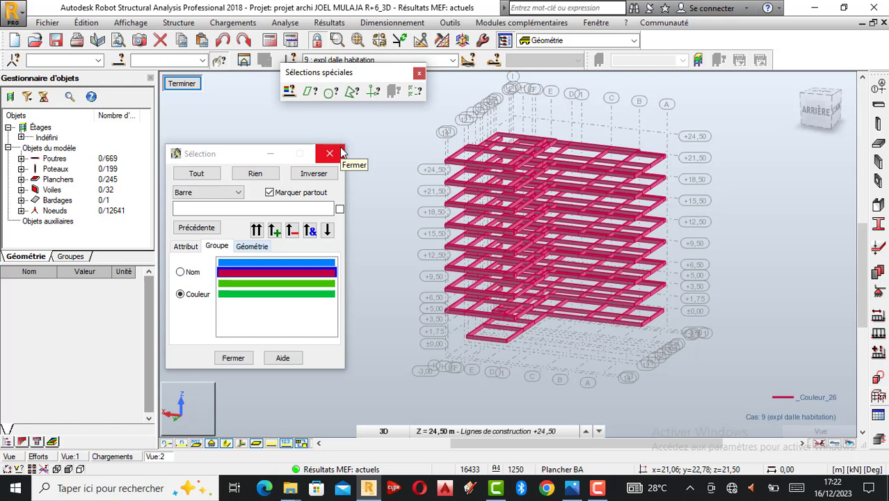
click(184, 85)
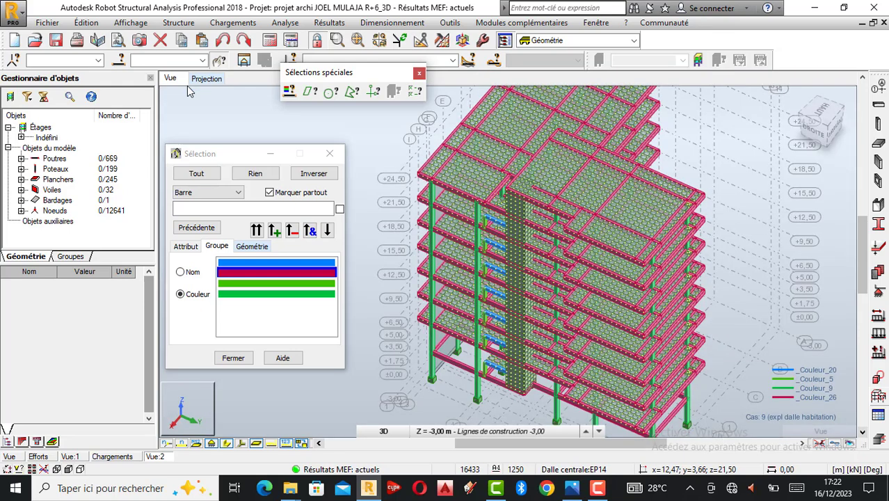
- Select by colour both green bar groups used for the columns and isolate them in a separate editing view
click(252, 286)
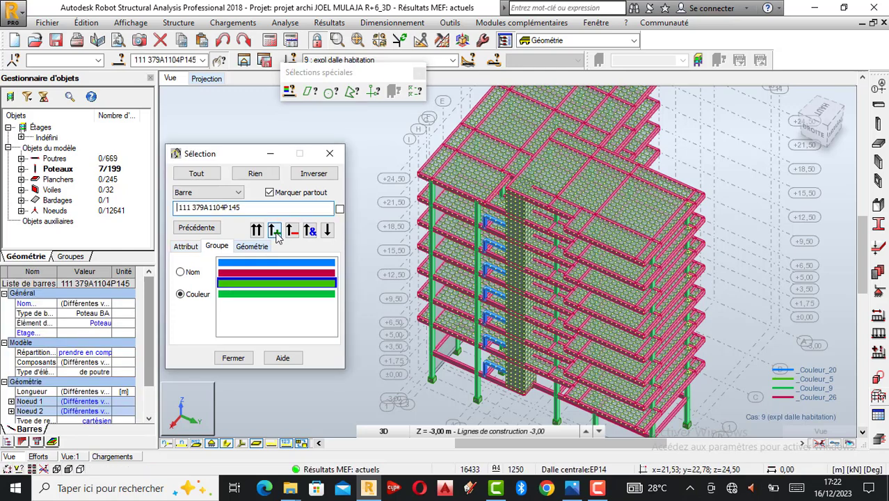
click(269, 293)
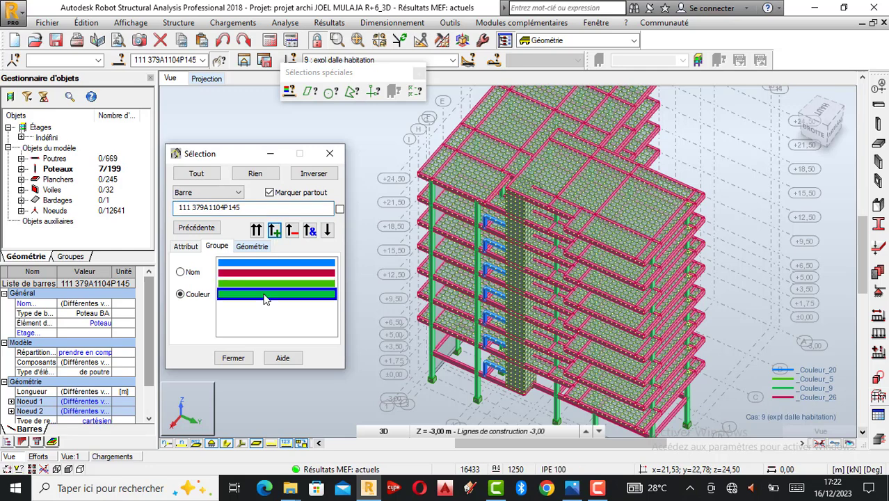
click(274, 232)
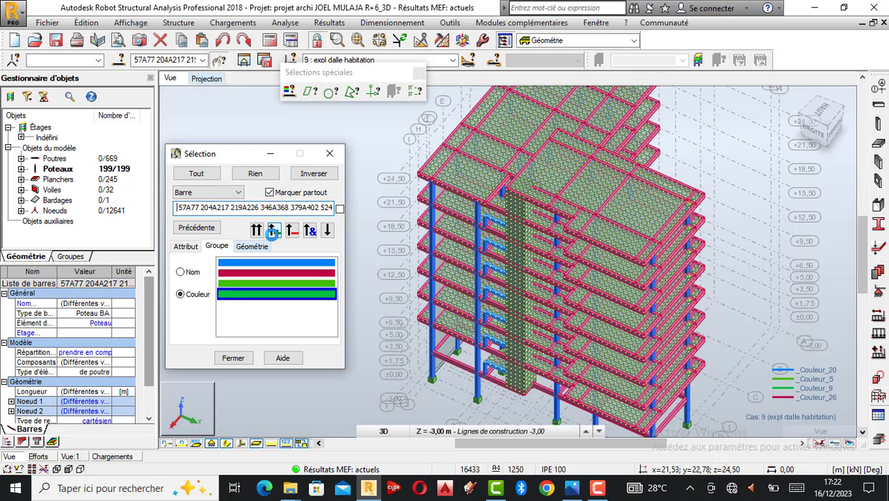
click(244, 60)
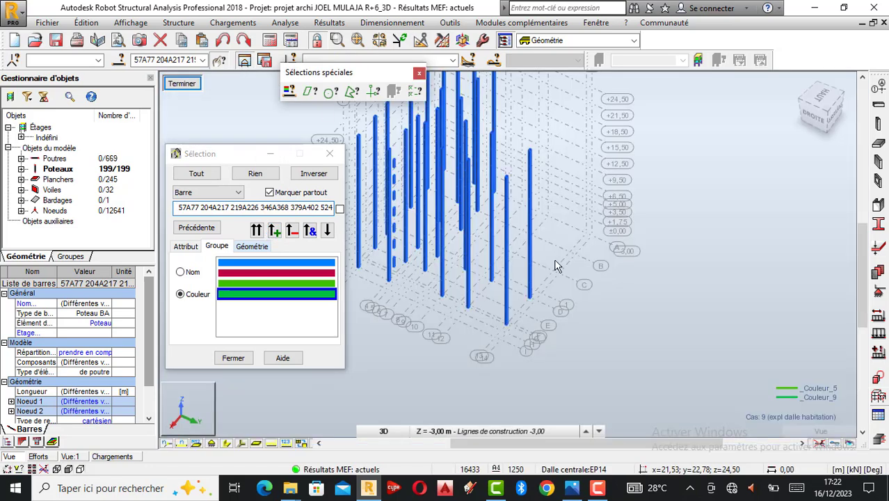
scroll(511, 257, up, 8)
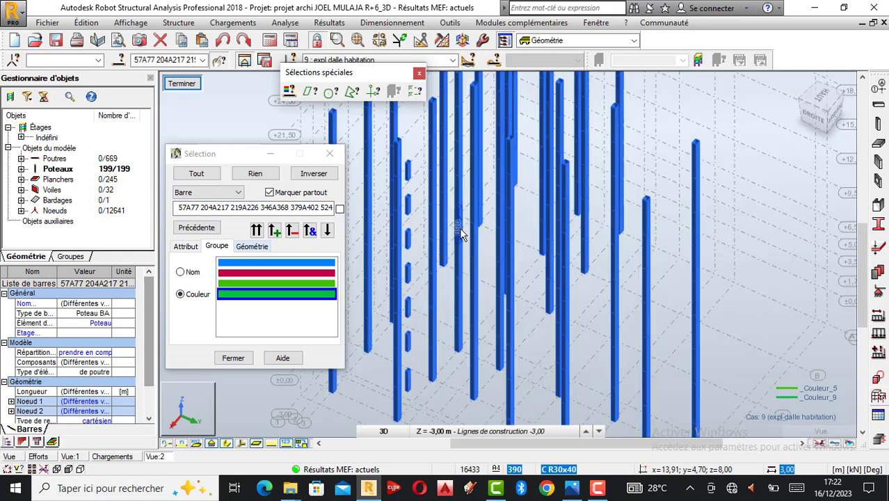
scroll(527, 277, down, 5)
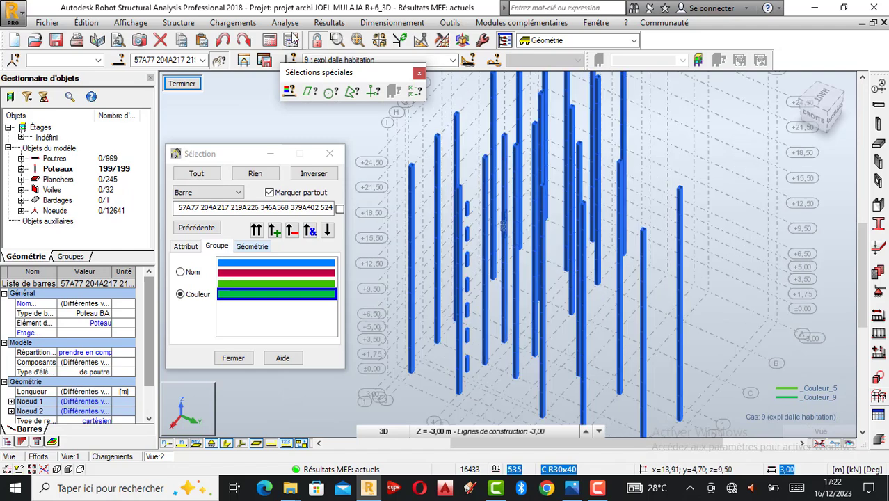
- Run the structure verification with the columns isolated, close the report, and return to the full model
click(287, 24)
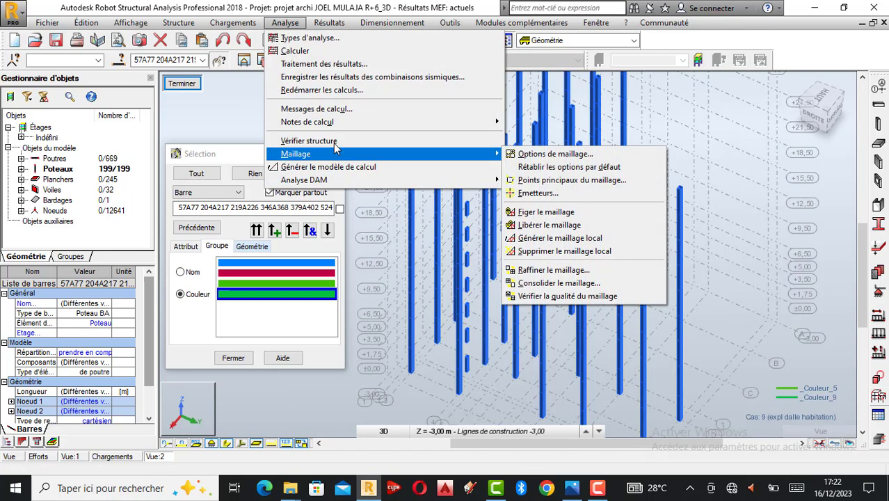
click(335, 142)
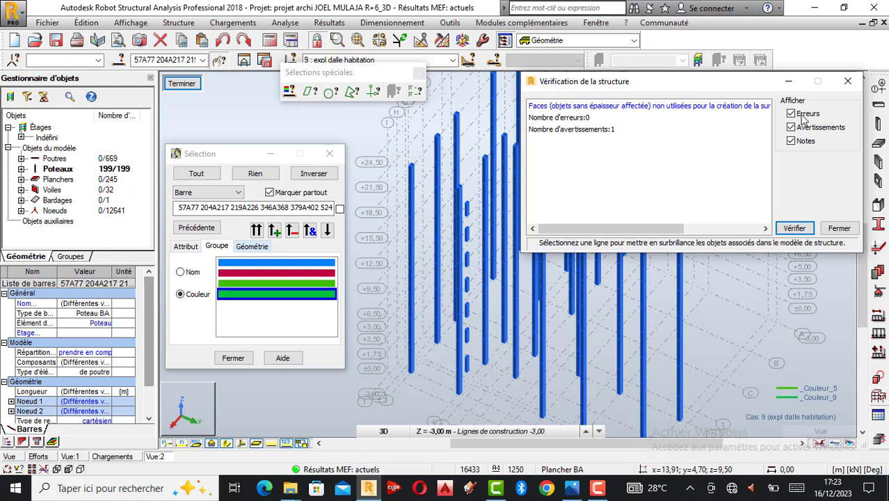
click(848, 81)
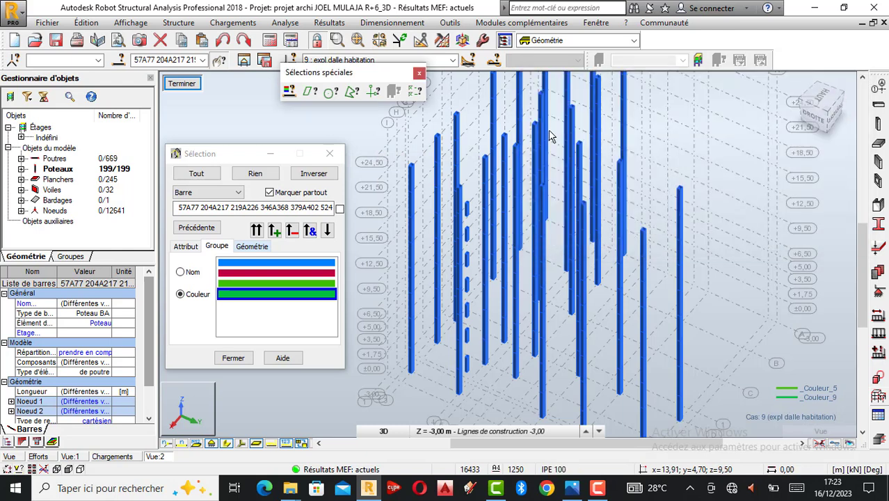
click(184, 84)
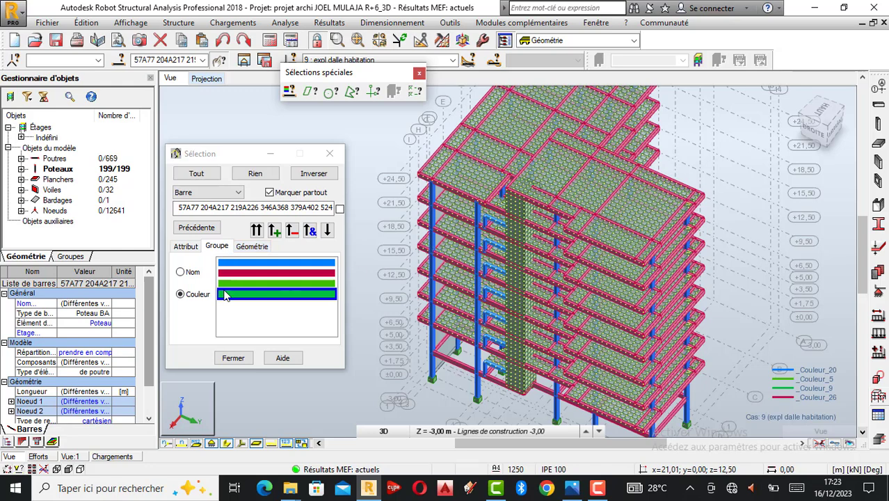
- Remove the last green column group from the selection and switch the selection object type to Panneau, filtered by thickness attribute
click(292, 230)
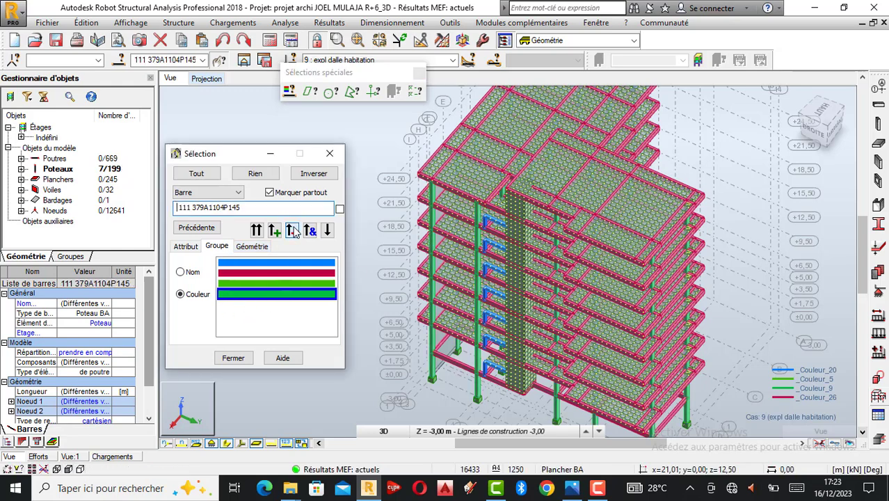
click(186, 247)
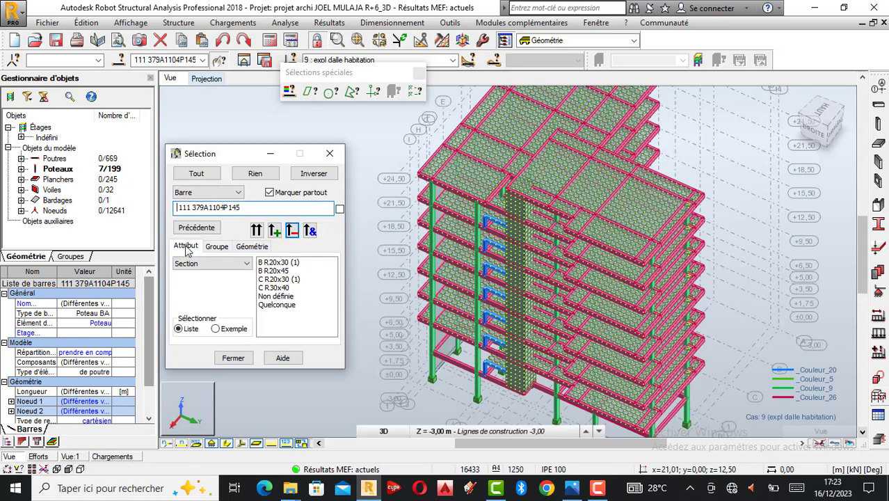
click(197, 195)
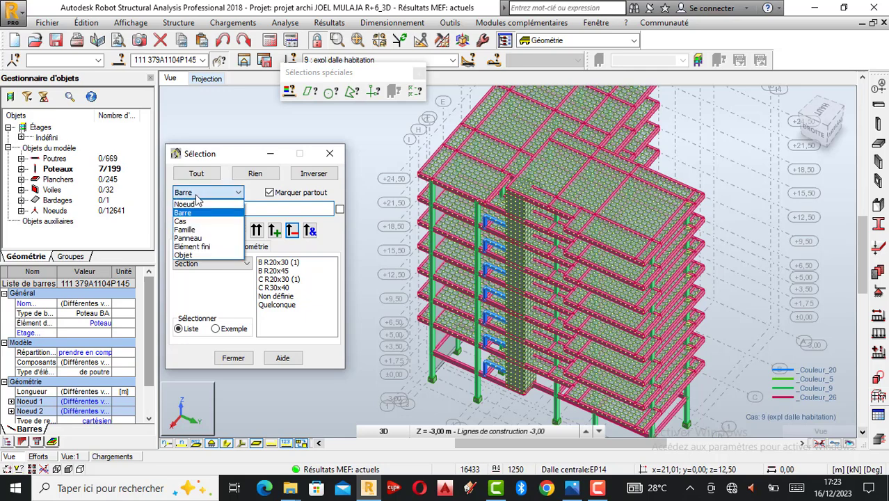
click(188, 239)
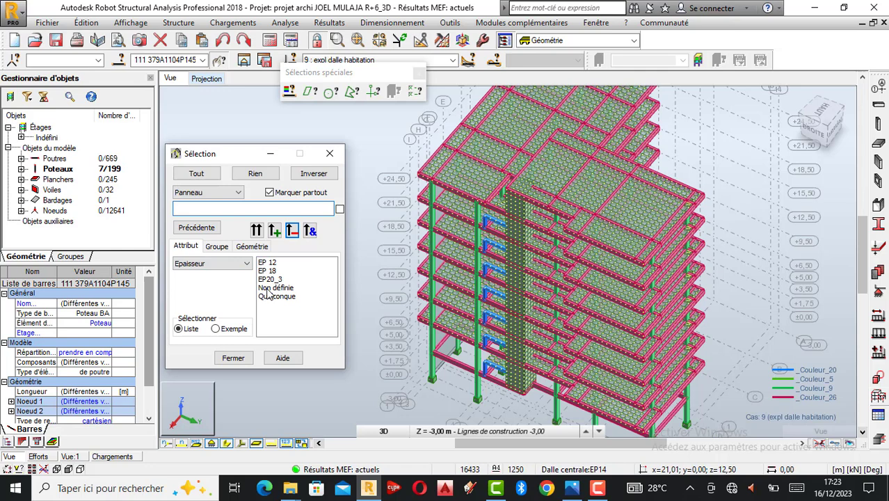
click(268, 262)
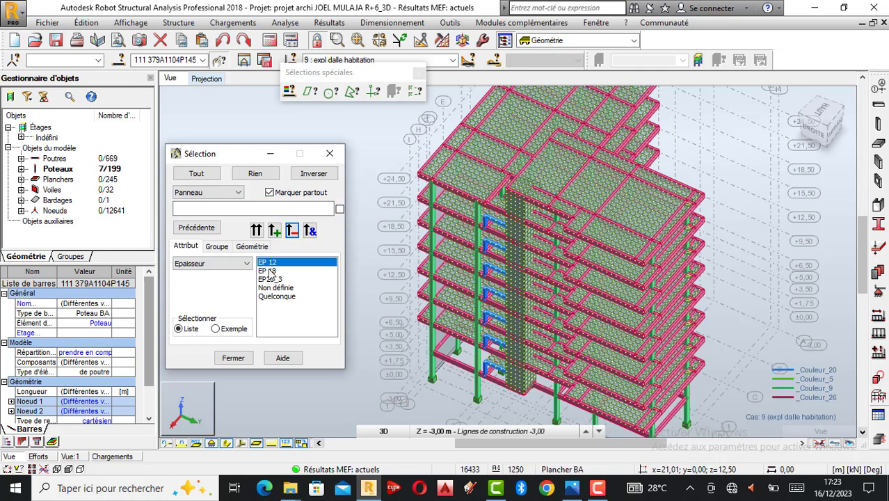
ctrl+click(269, 271)
ctrl+click(270, 279)
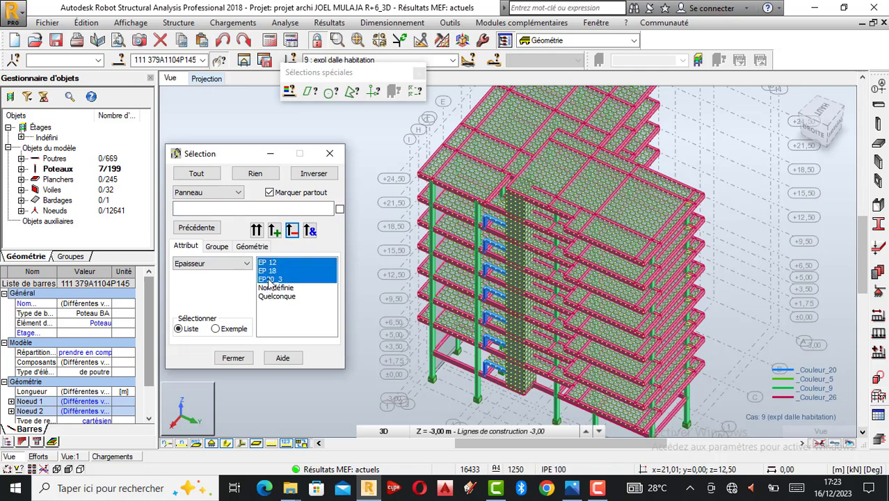
click(275, 233)
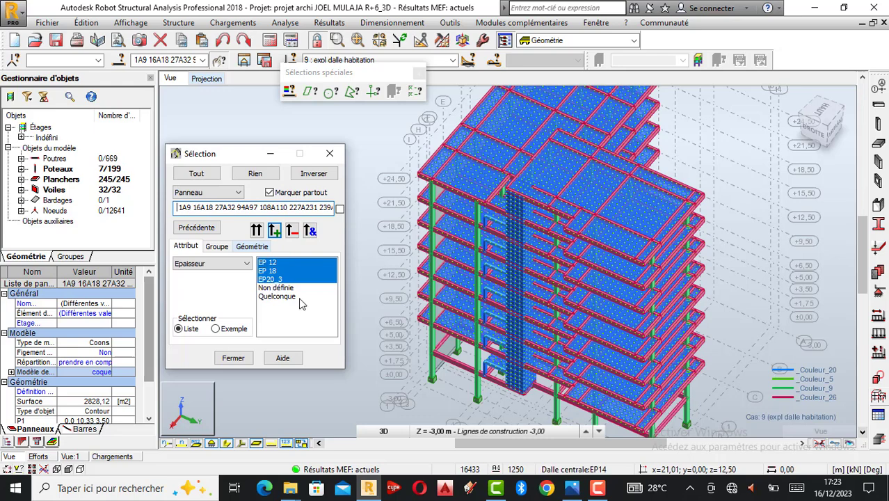
click(271, 265)
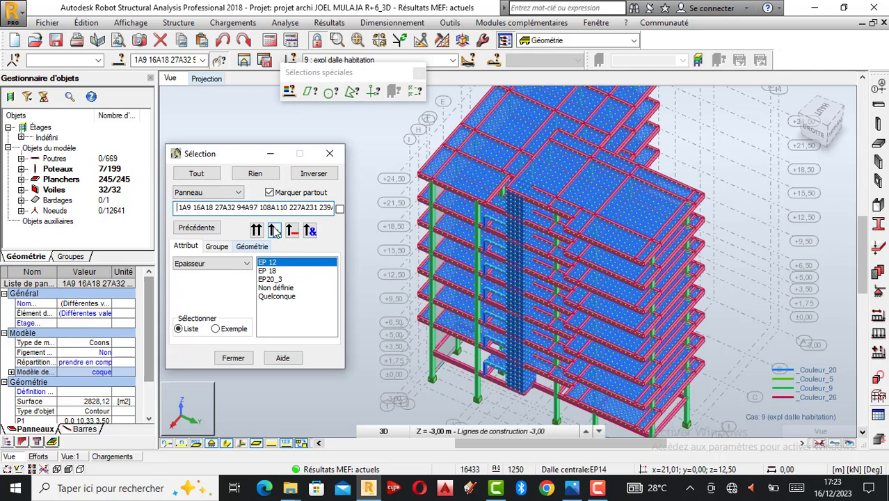
click(267, 271)
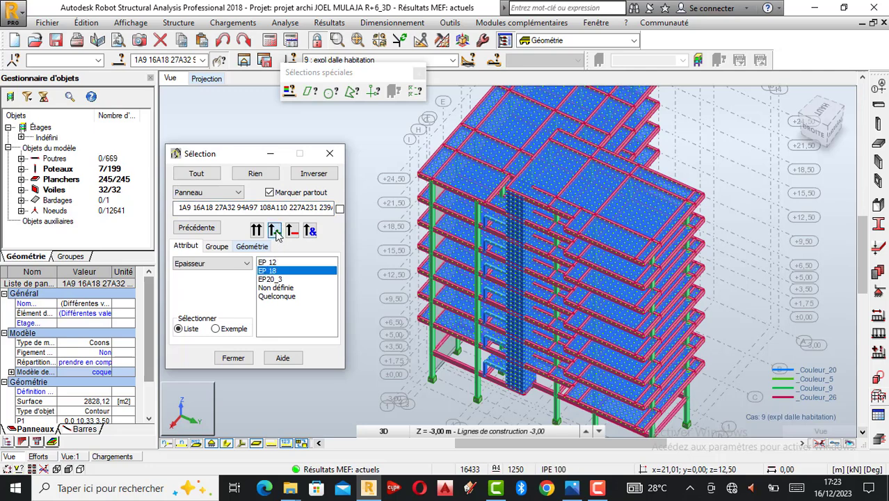
- Select only the panels with thicknesses EP 12, EP 18 and EP20_3 and isolate them in a separate editing view
click(357, 294)
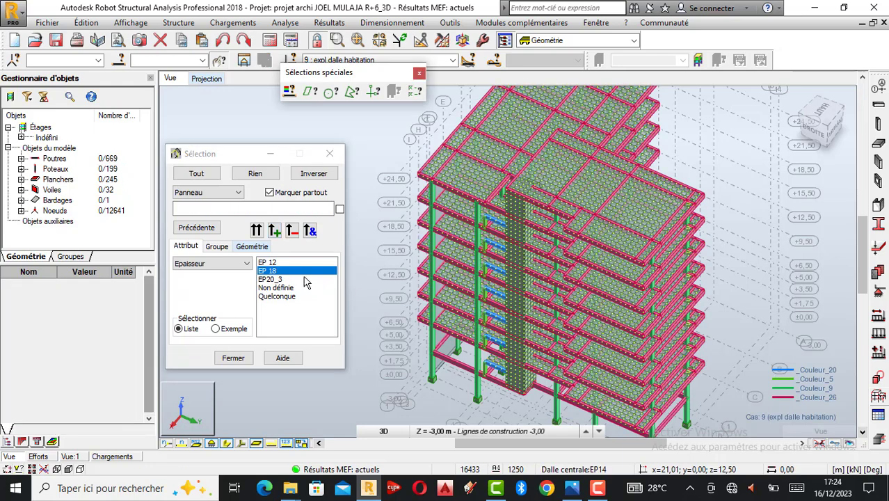
drag(266, 263, 273, 279)
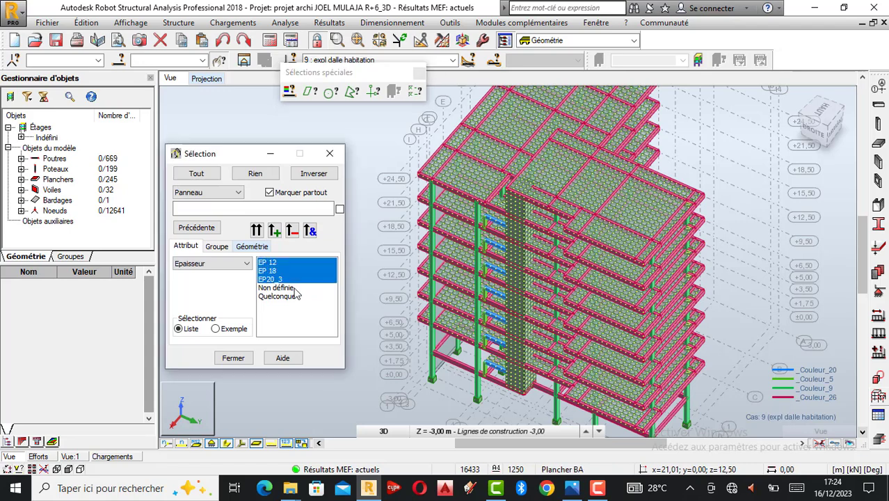
click(274, 230)
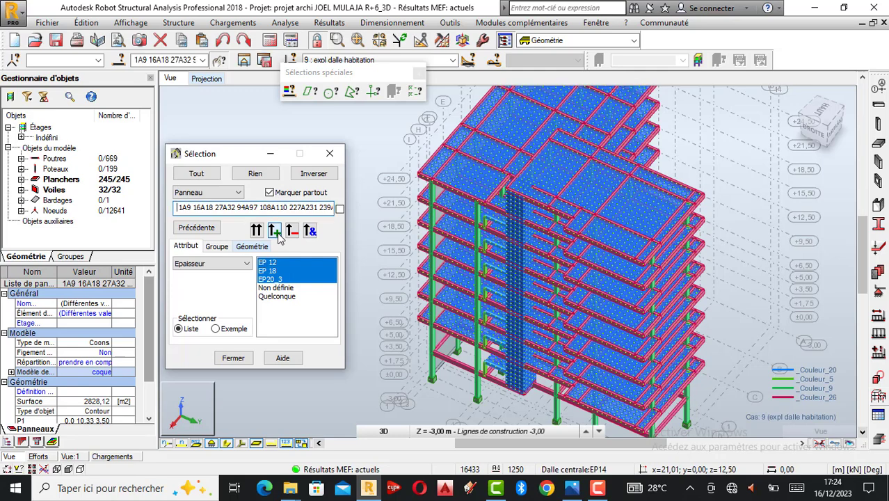
click(243, 61)
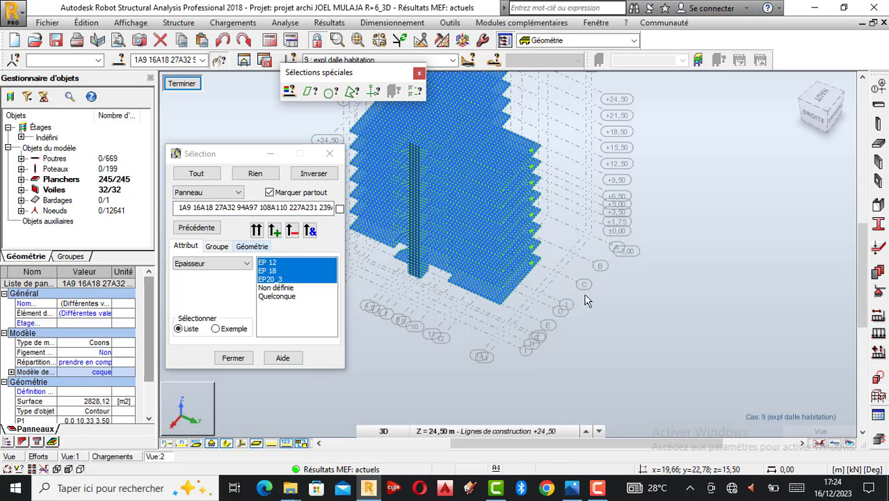
- Inspect the isolated slabs and shear walls in 3D rotation from the front and right sides, with the panels deselected
scroll(404, 174, up, 5)
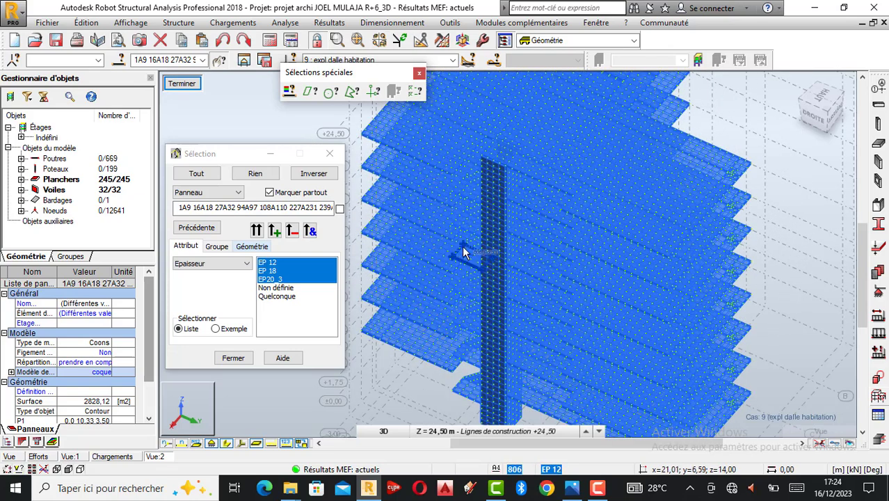
scroll(467, 252, down, 1)
right_click(688, 170)
click(744, 227)
drag(724, 208, 648, 240)
right_click(816, 222)
click(815, 231)
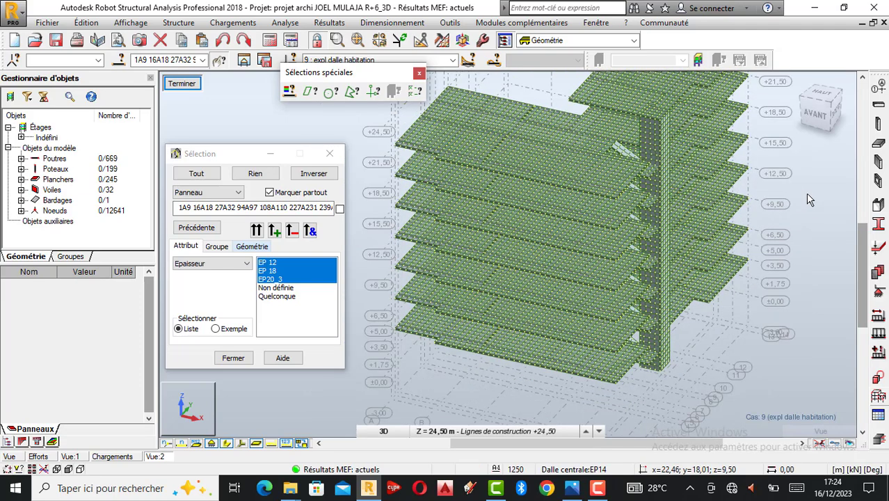
right_click(806, 193)
click(757, 246)
drag(710, 222, 555, 234)
scroll(555, 234, up, 5)
scroll(560, 258, down, 2)
scroll(582, 262, down, 5)
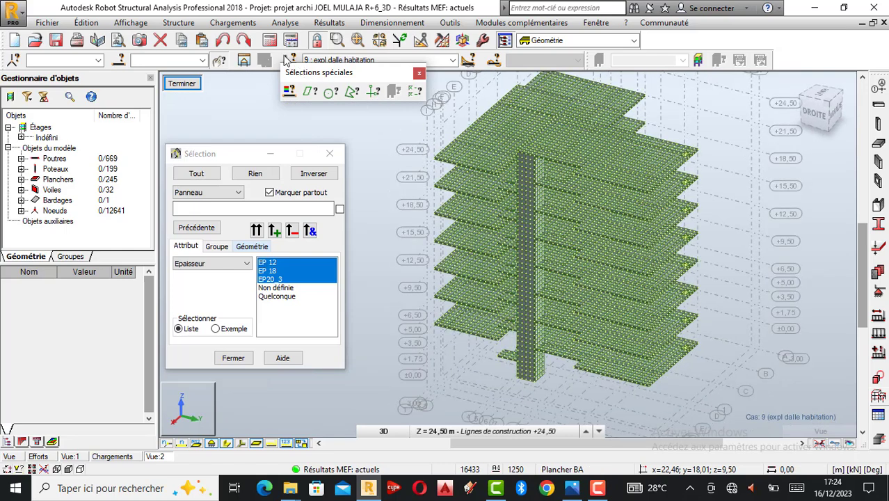
- Run the structure verification with the slab and wall panels isolated, and exit the separate editing view to return to the full model
click(285, 22)
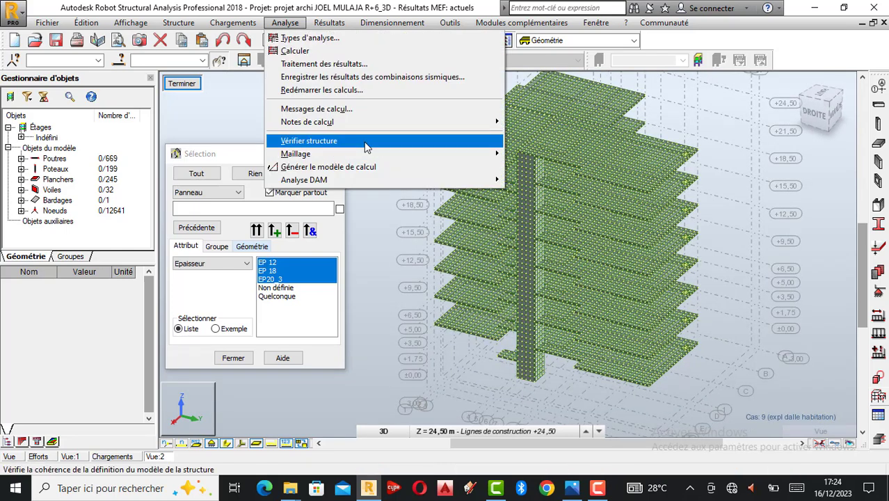
click(753, 254)
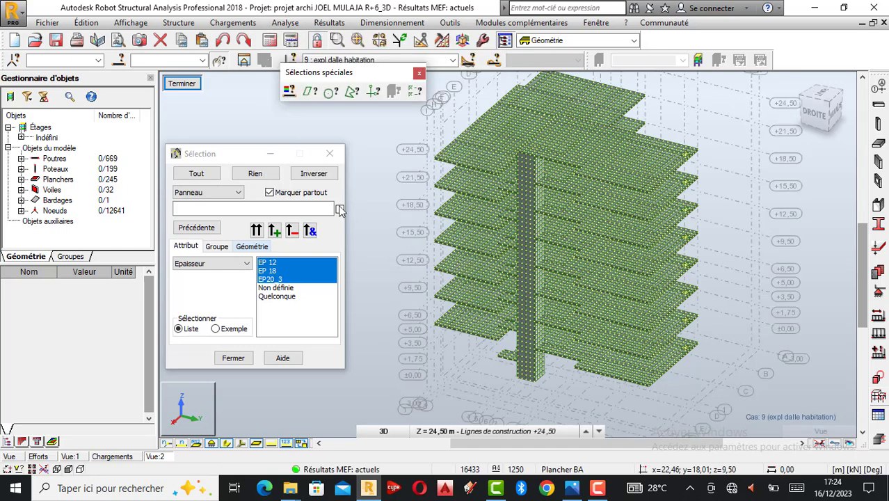
click(183, 85)
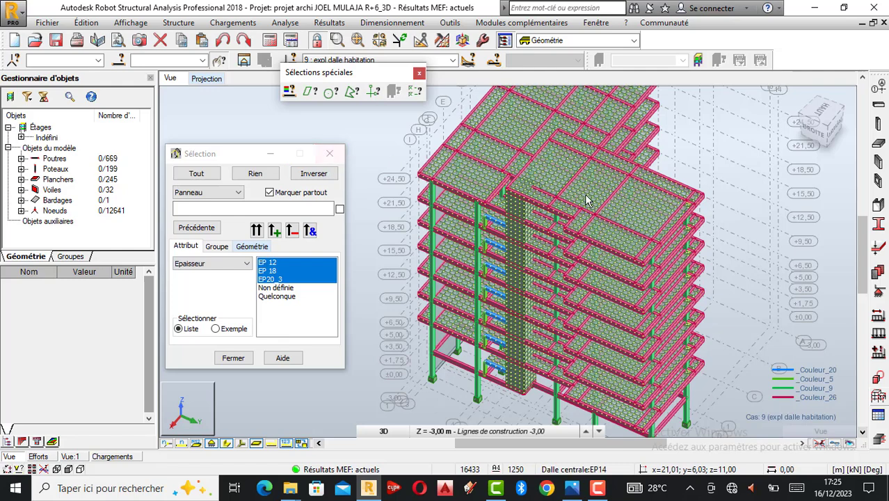
- Inspect the full building model in 3D, resetting to the default view and rotating it to examine the front and rear sides
scroll(546, 203, down, 3)
scroll(573, 186, up, 2)
scroll(717, 191, up, 3)
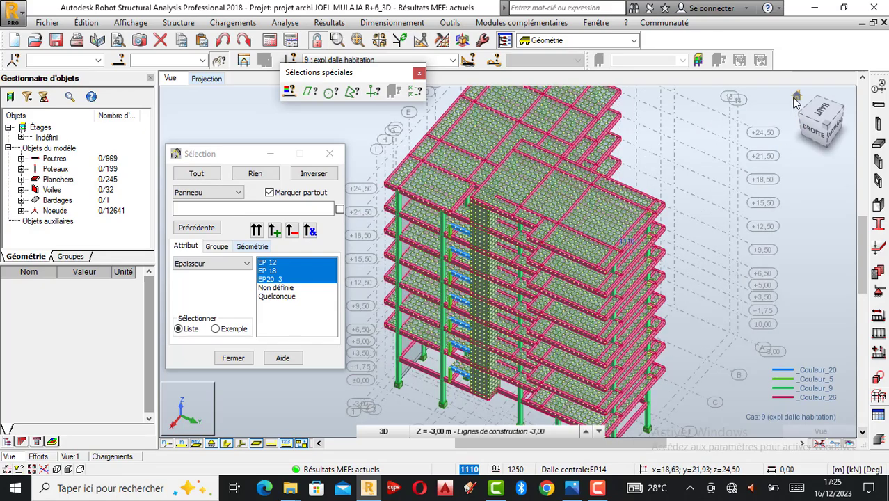
click(796, 99)
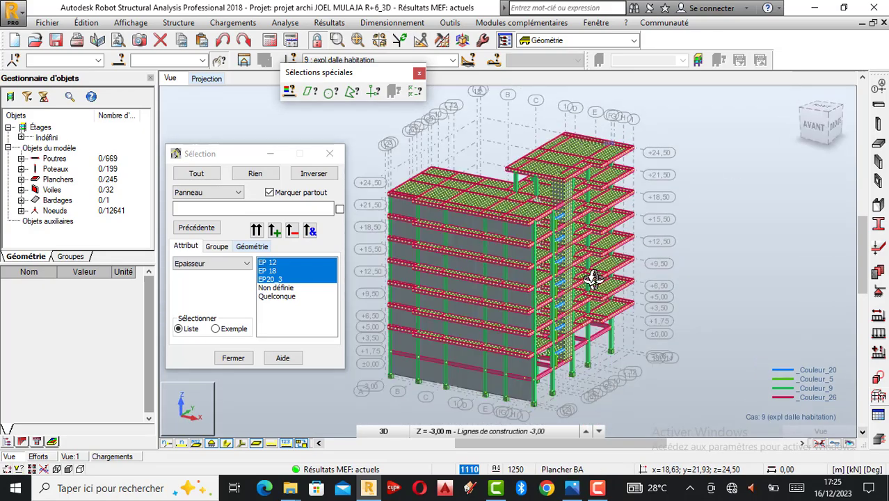
shift+middle_drag(593, 296, 549, 288)
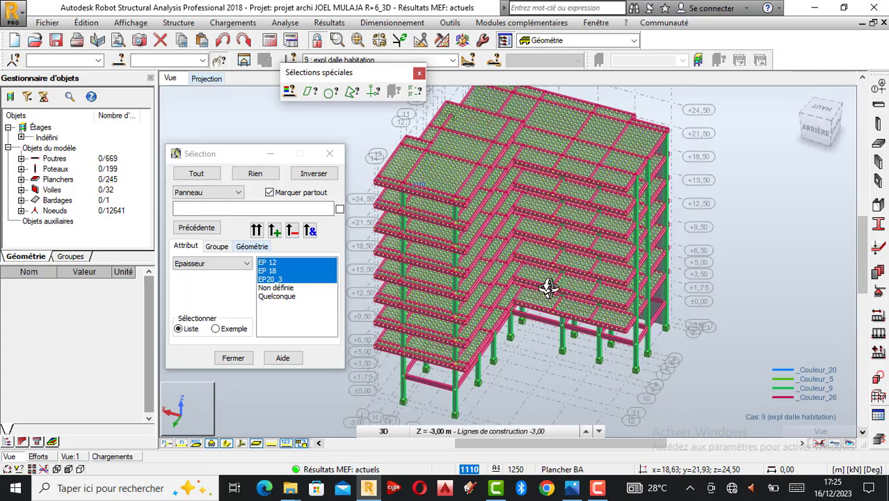
scroll(486, 251, up, 3)
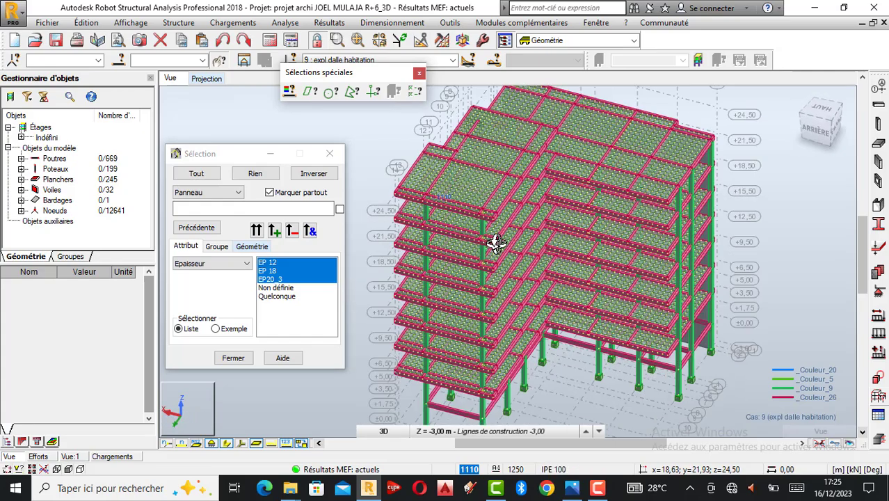
scroll(495, 243, down, 2)
scroll(485, 264, up, 2)
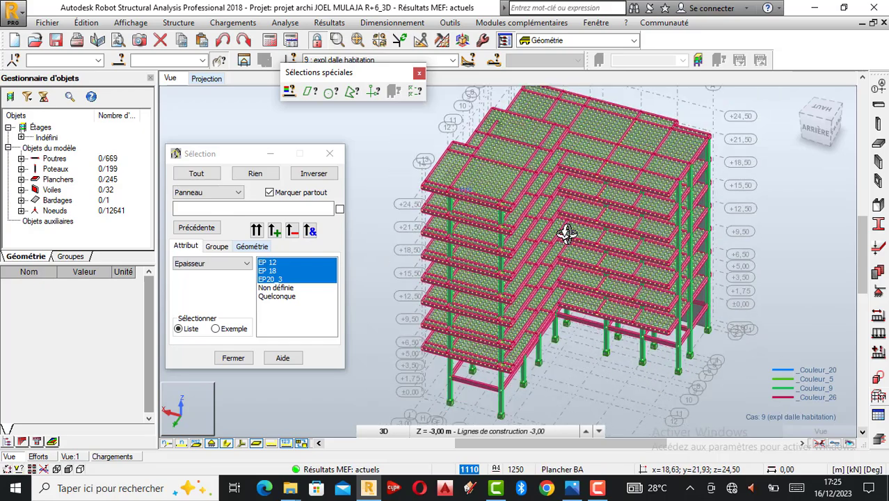
mouse_move(558, 235)
middle_down()
mouse_move(522, 265)
mouse_move(556, 235)
middle_up()
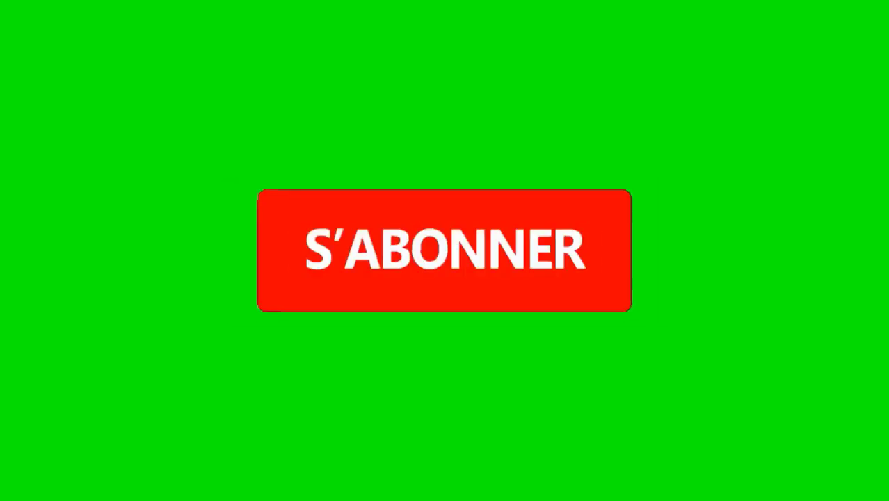